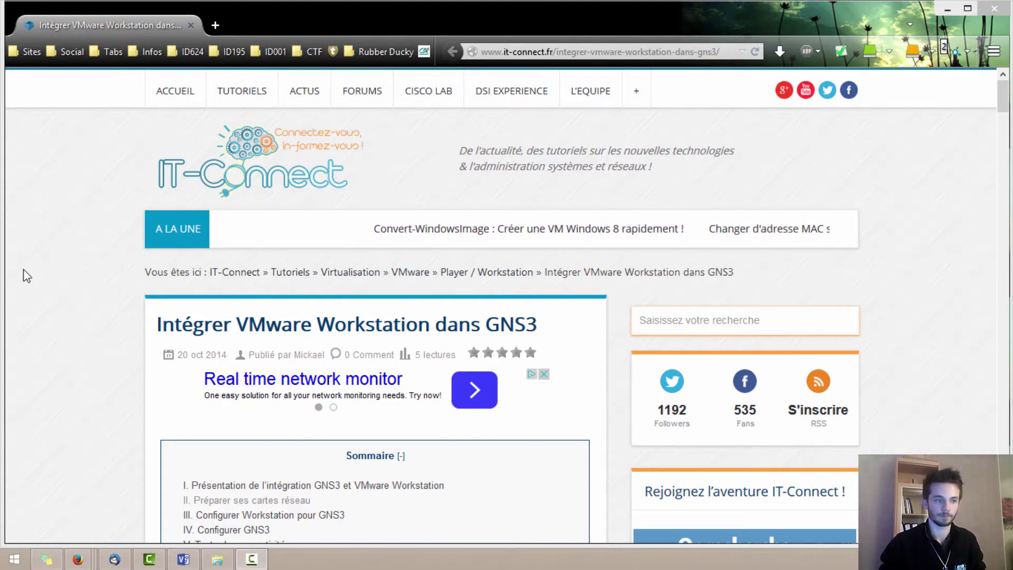
- Switch from Firefox to the Visio diagram of the VMware VMs and the GNS3 network
click(183, 559)
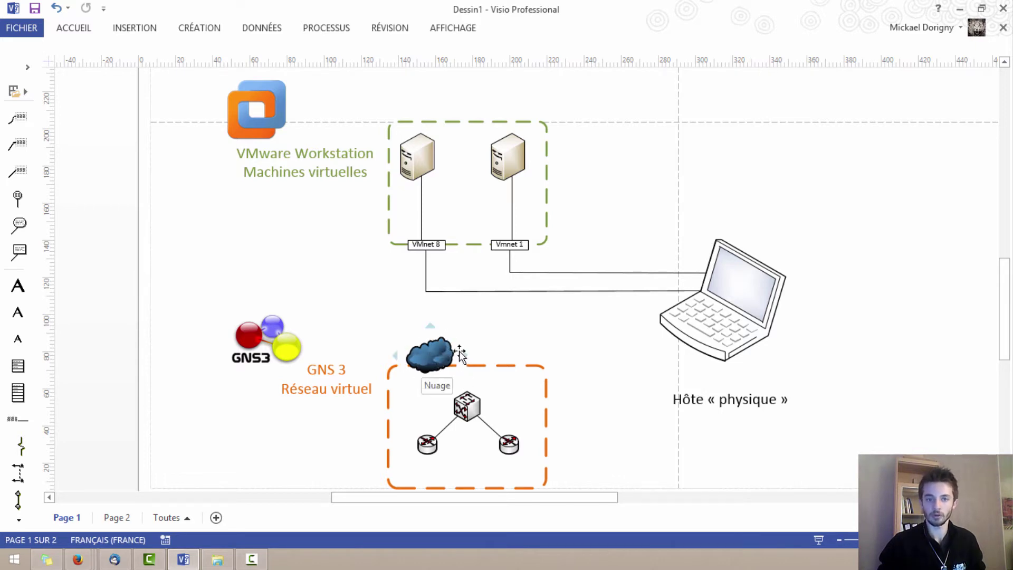
- Show Page 2 of the Visio diagram, where VMnet 8 links to the GNS3 cloud
click(111, 517)
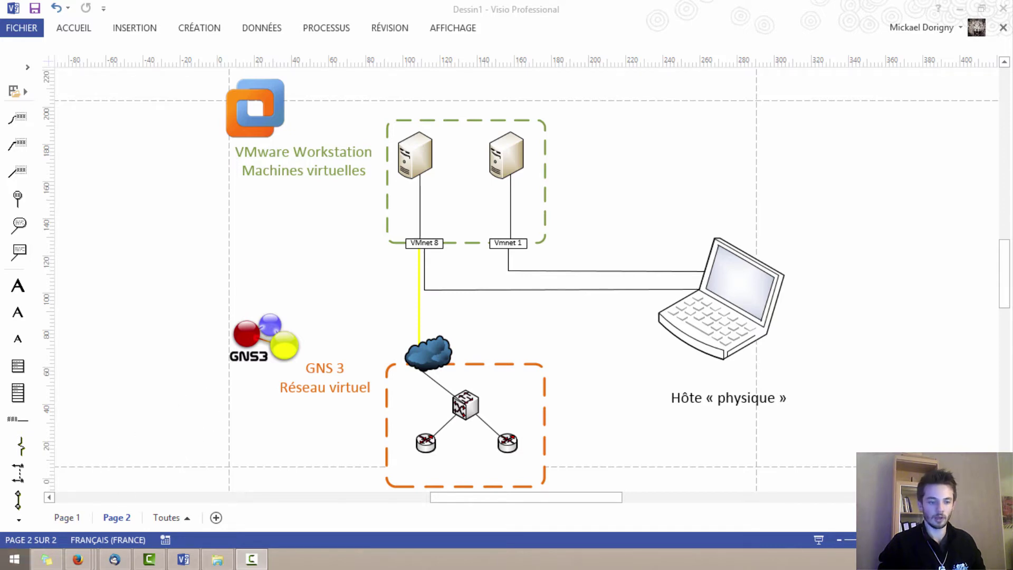
- Open Network Connections from the Win+X menu and locate the VMnet1 and VMnet8 adapters
right_click(13, 559)
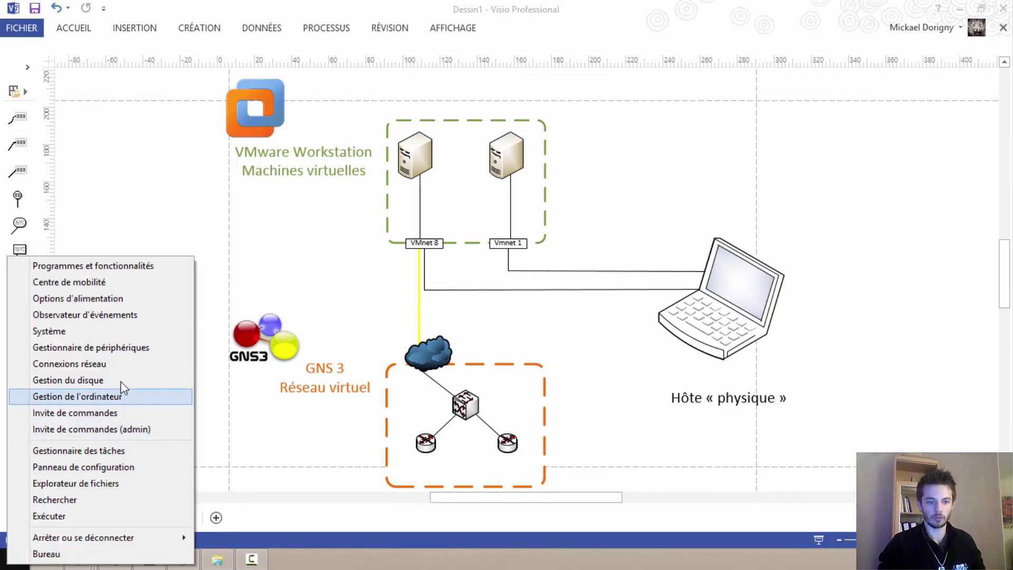
click(122, 369)
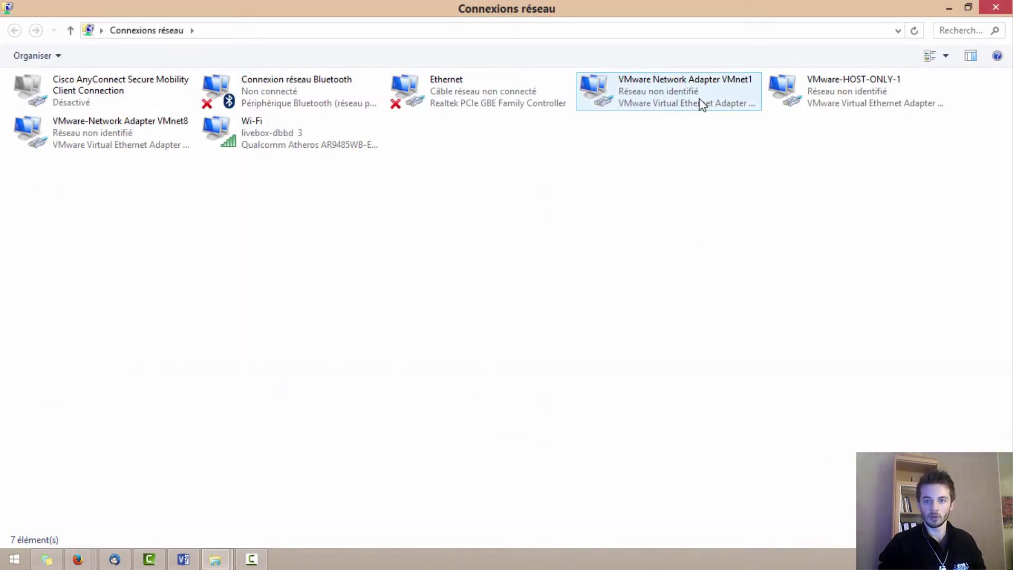
click(628, 83)
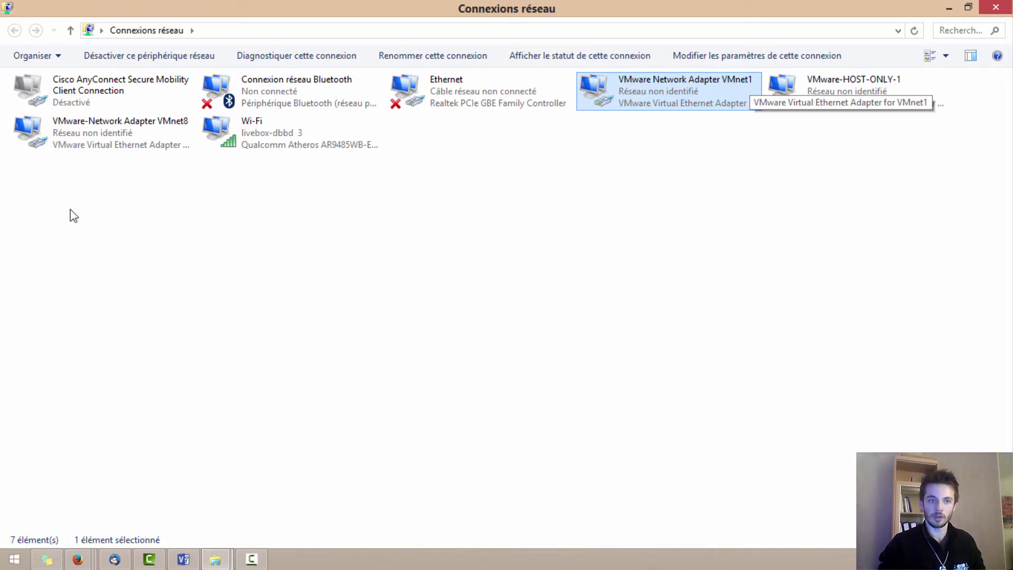
click(98, 140)
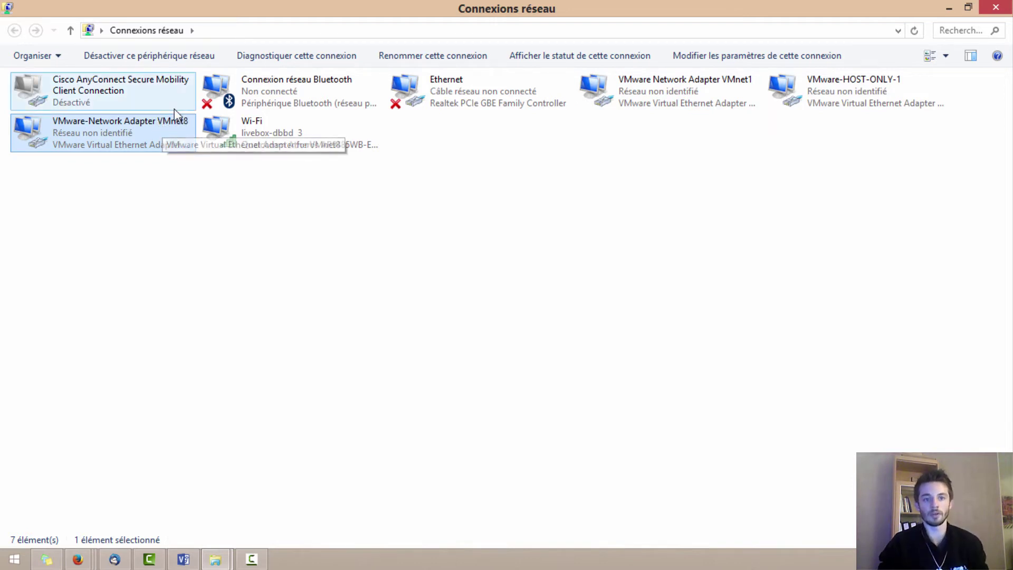
- Rename the VMnet1 adapter to VMware-HOST-ONLY
click(651, 99)
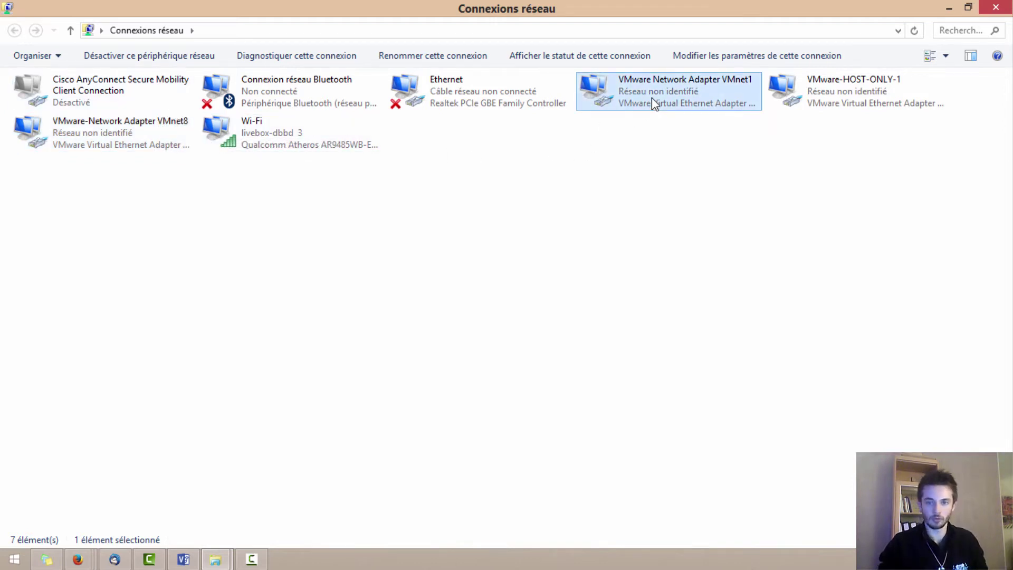
right_click(651, 97)
click(703, 219)
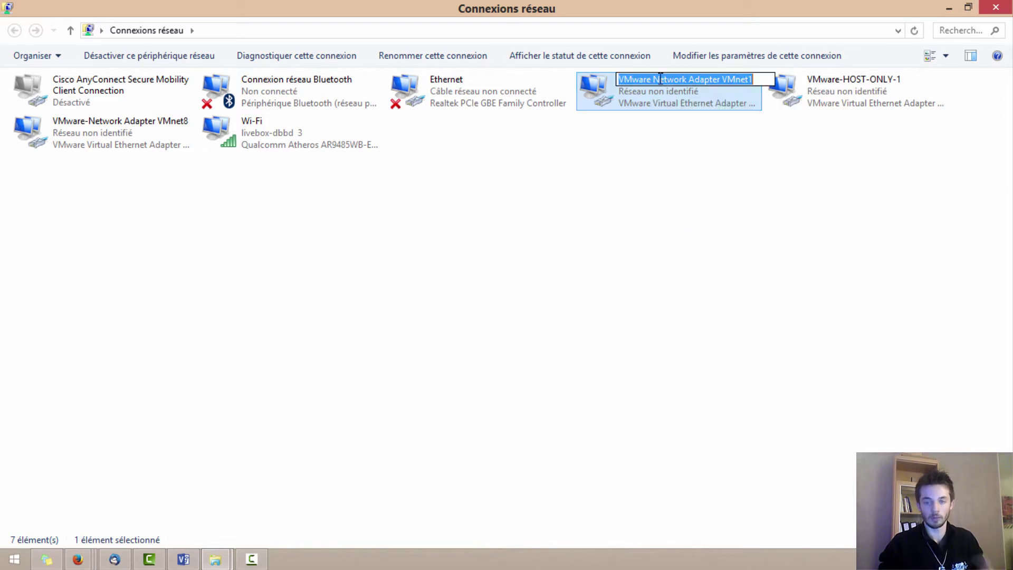
click(652, 80)
drag(650, 81, 765, 78)
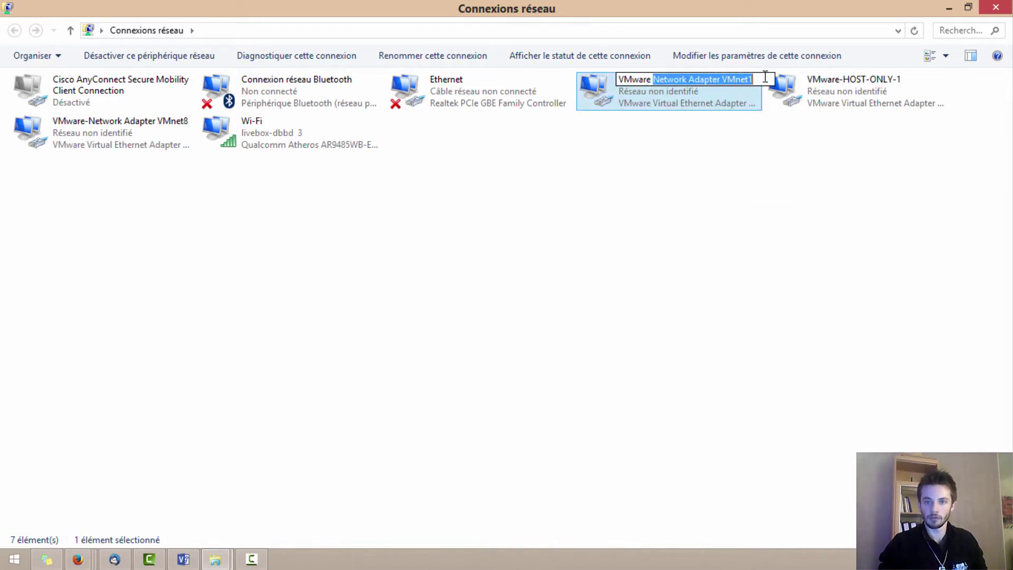
key(BackSpace)
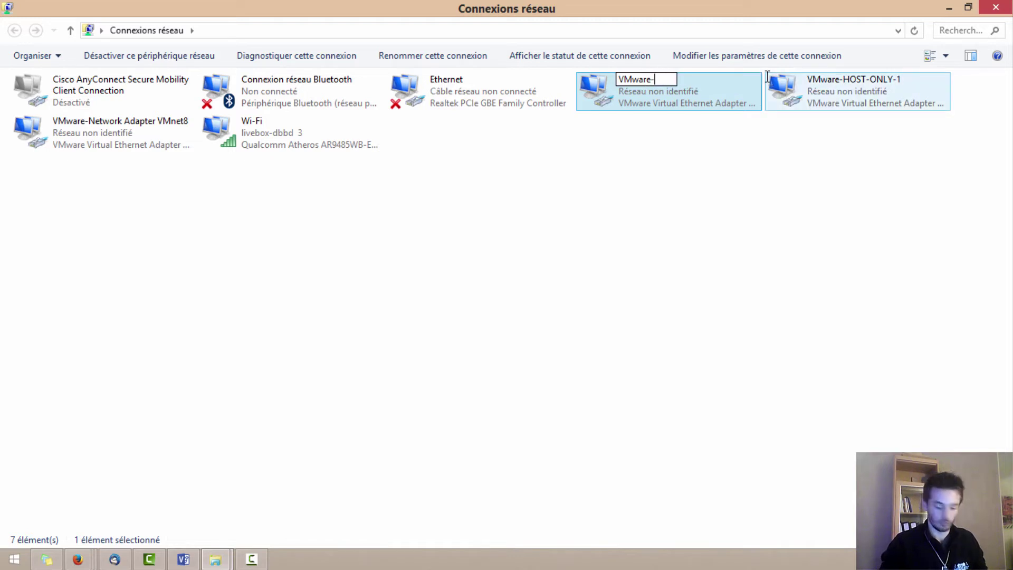
text(-HOST)
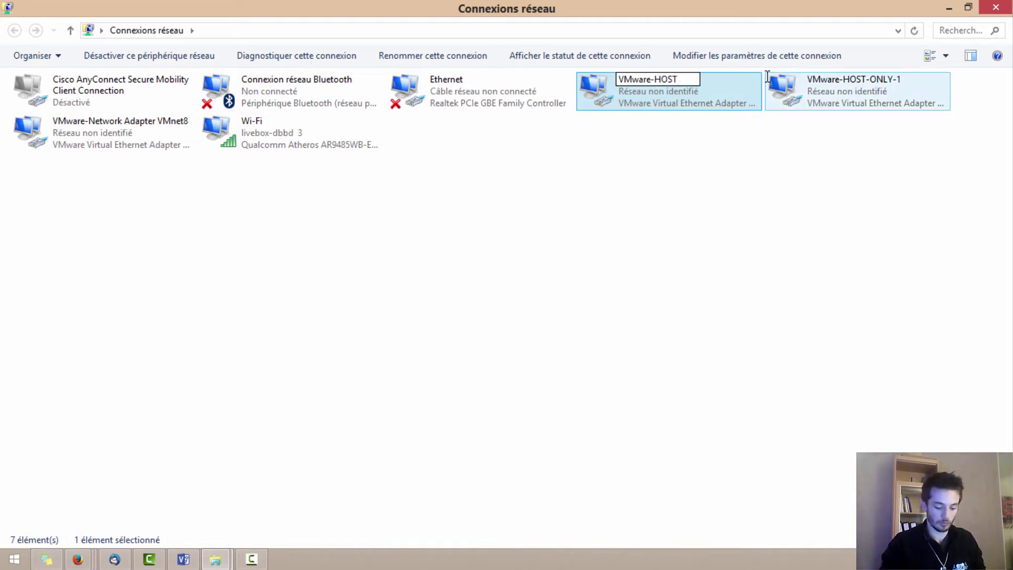
text(-ONLY)
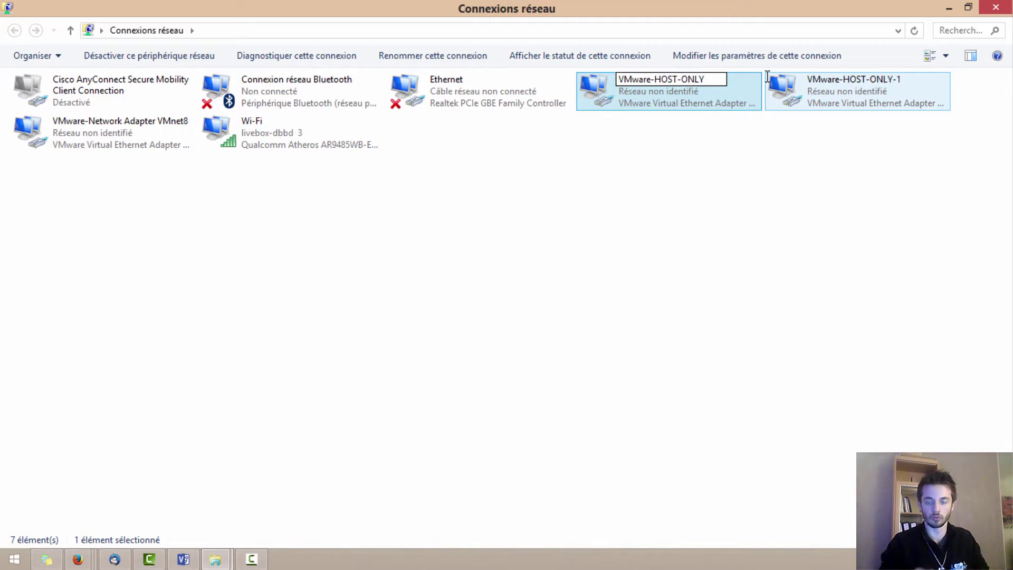
click(736, 133)
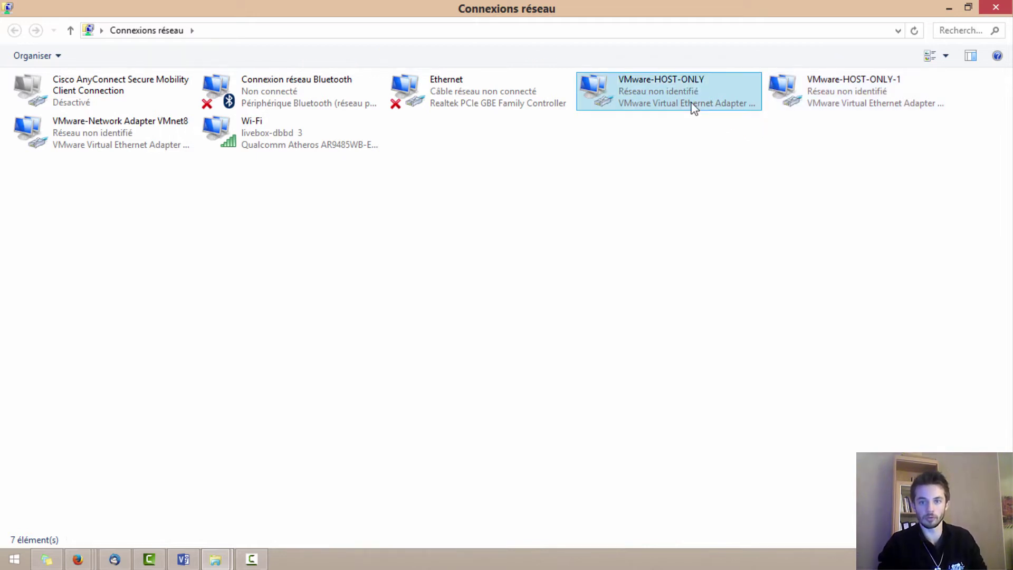
- Rename the VMnet8 adapter to VMware-NAT
right_click(154, 133)
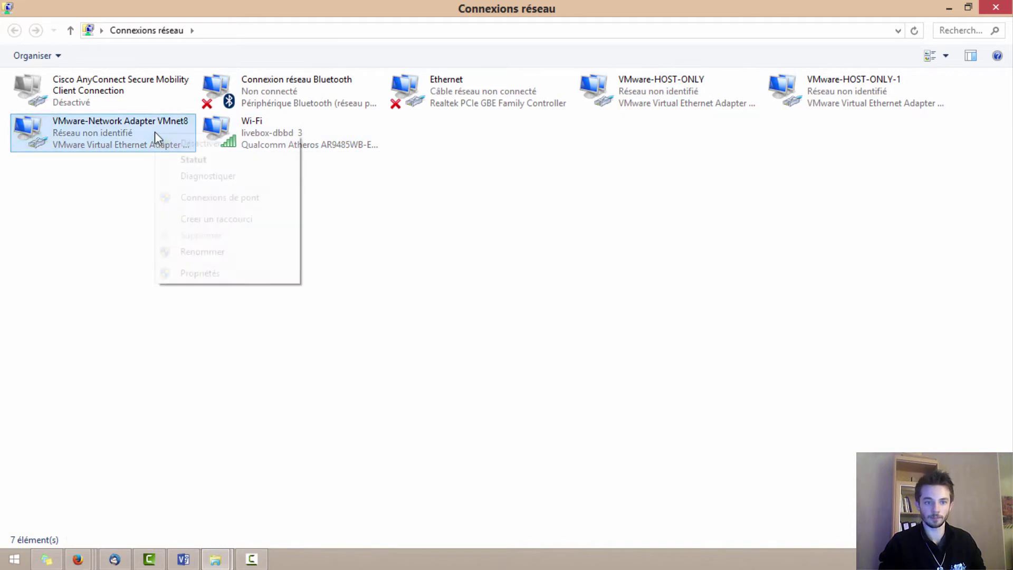
click(203, 252)
drag(85, 121, 202, 121)
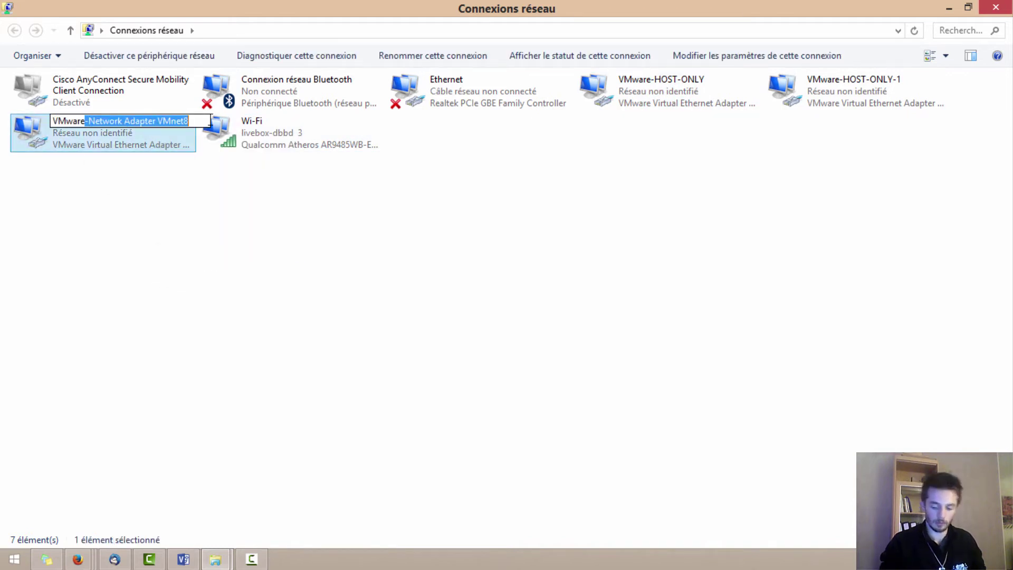
text(-NAT)
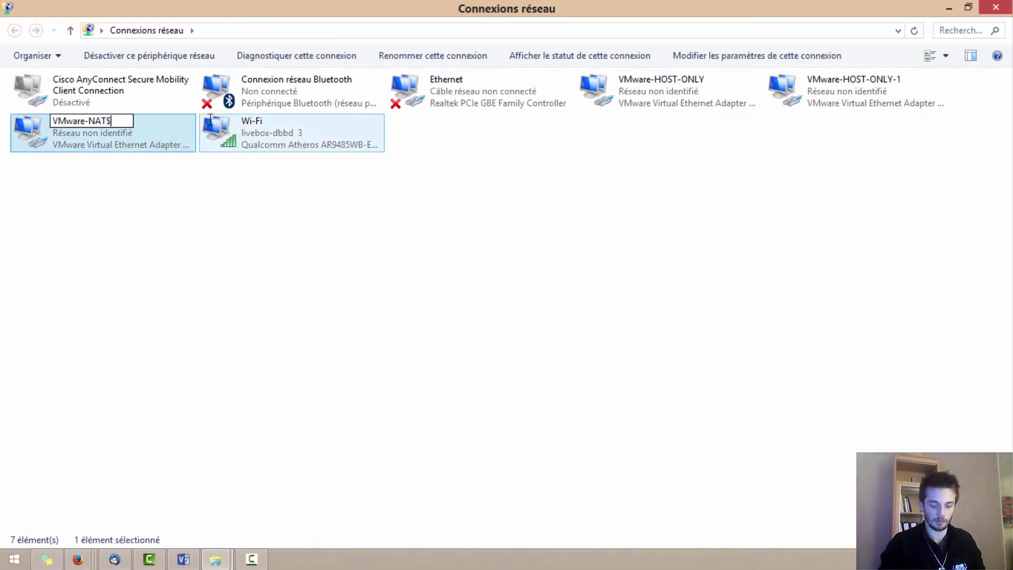
key(Return)
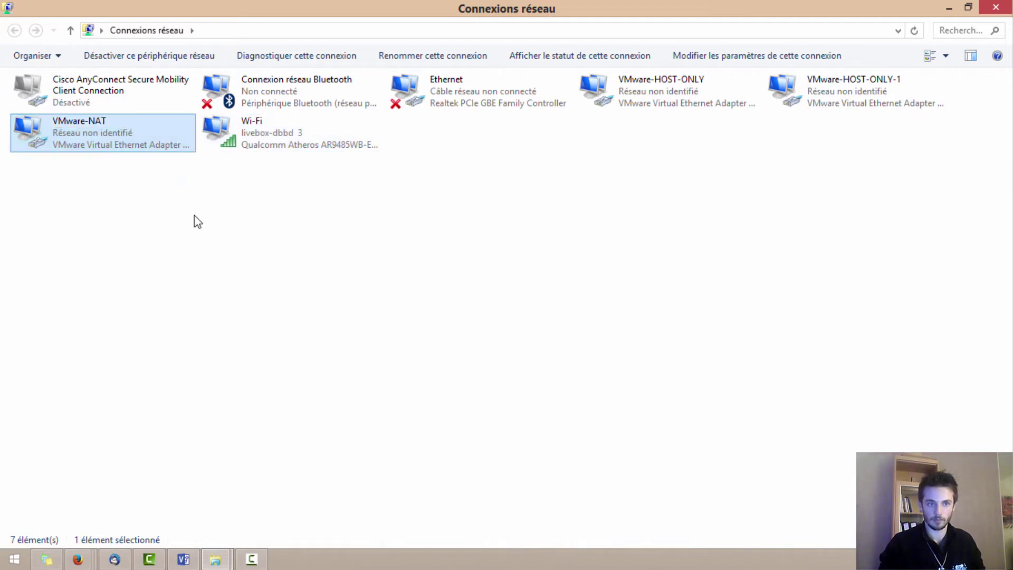
click(199, 219)
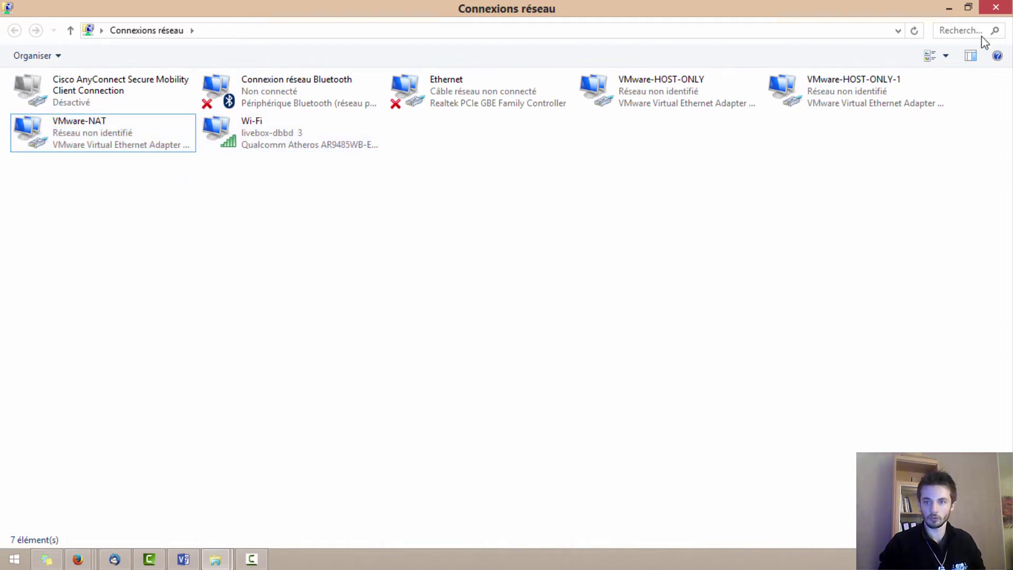
- Close Network Connections and launch VMware Workstation from the Start screen
click(997, 8)
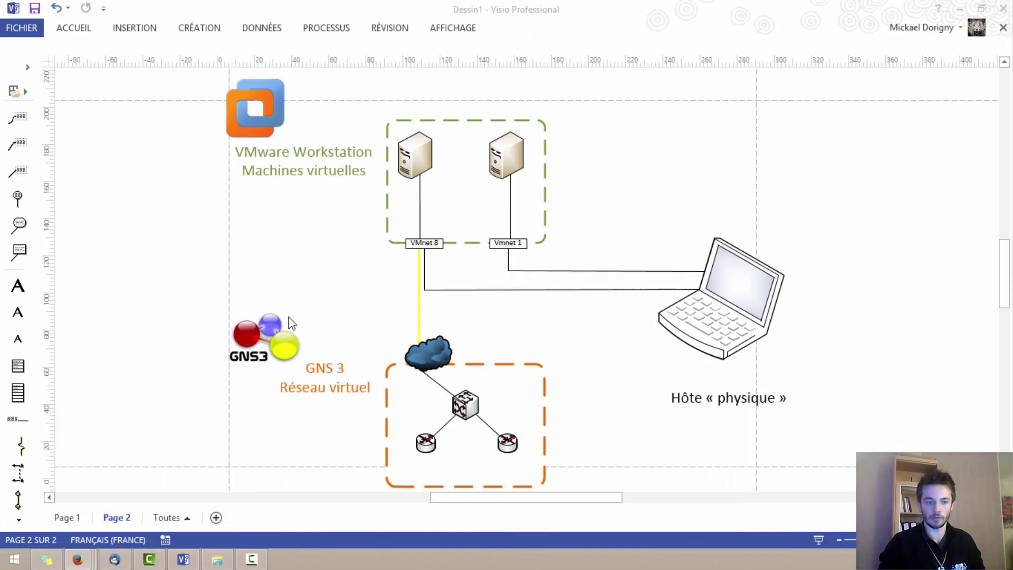
click(14, 559)
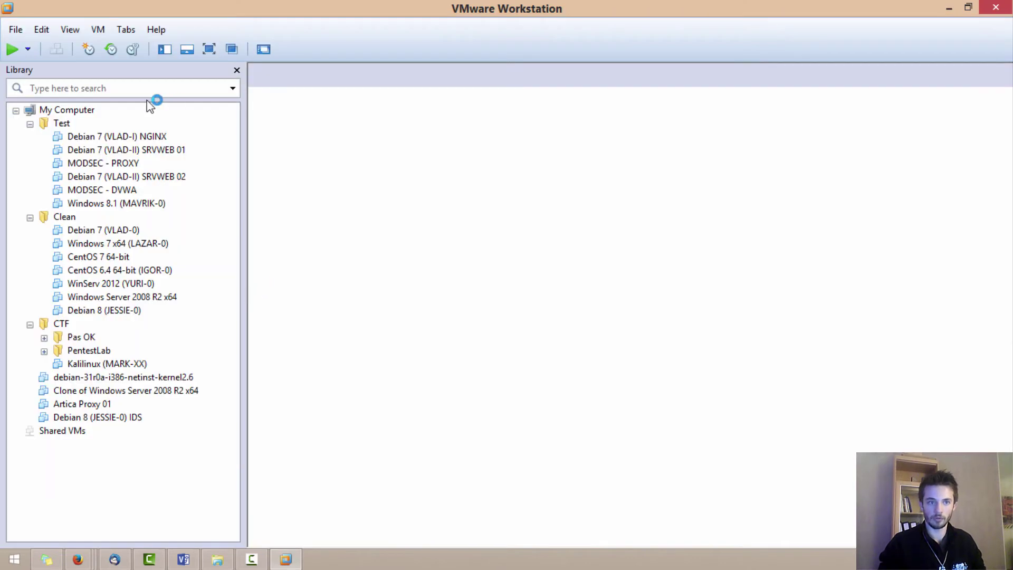
- Open the Virtual Network Editor and review VMnet1 (192.168.218.0) and VMnet8 NAT (192.168.10.0)
click(42, 30)
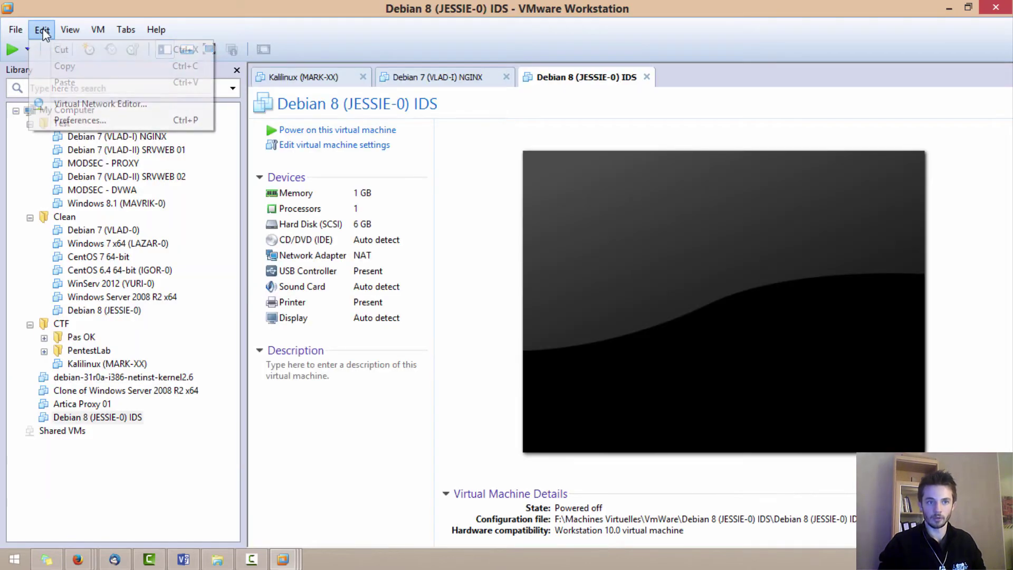
click(43, 32)
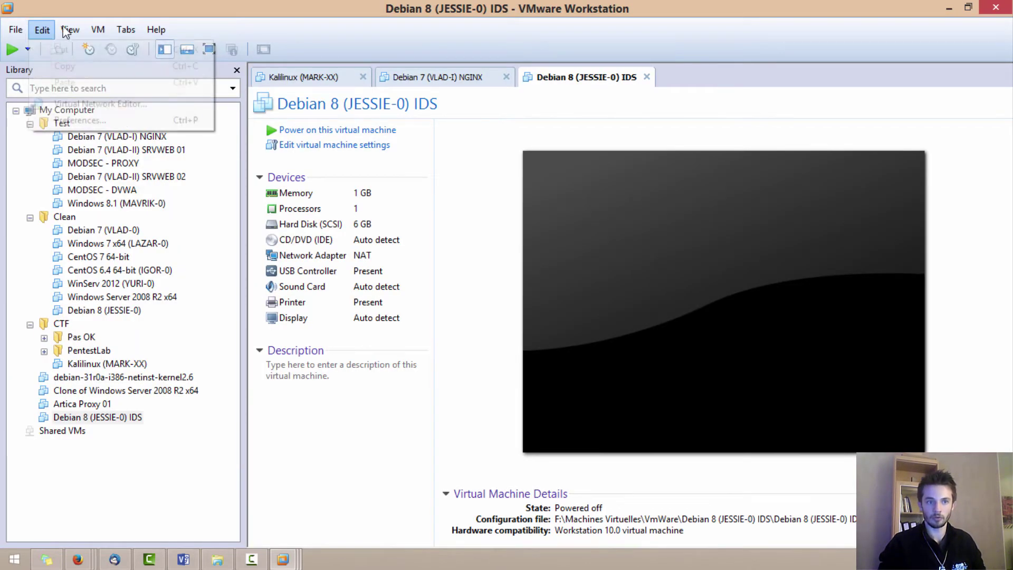
click(42, 31)
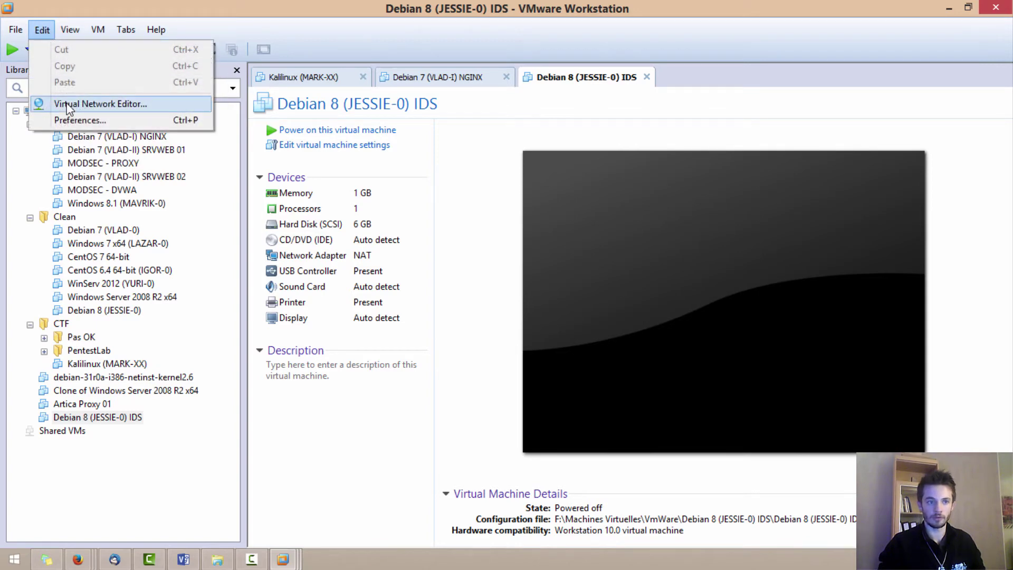
click(106, 104)
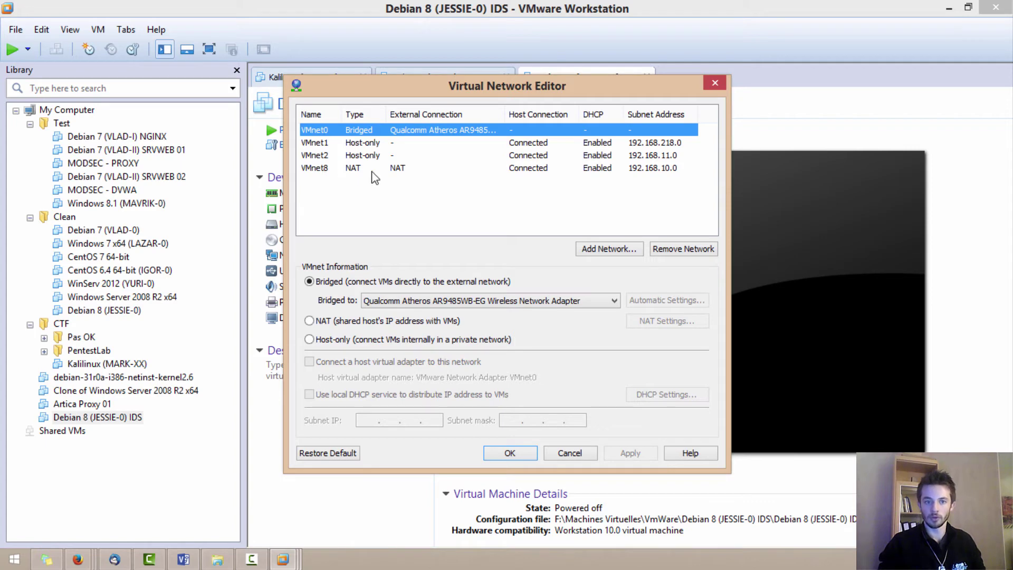
click(317, 172)
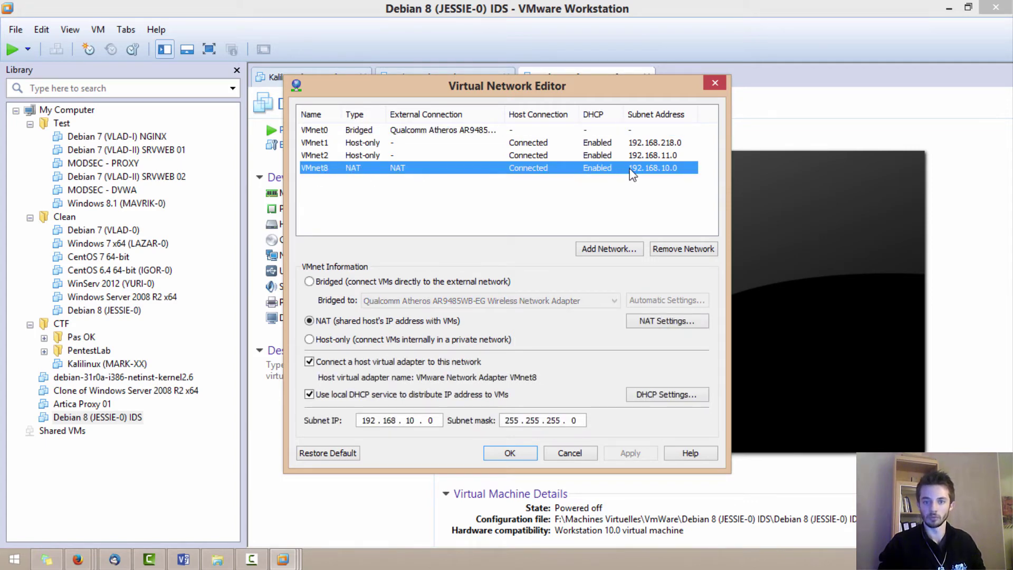
click(322, 147)
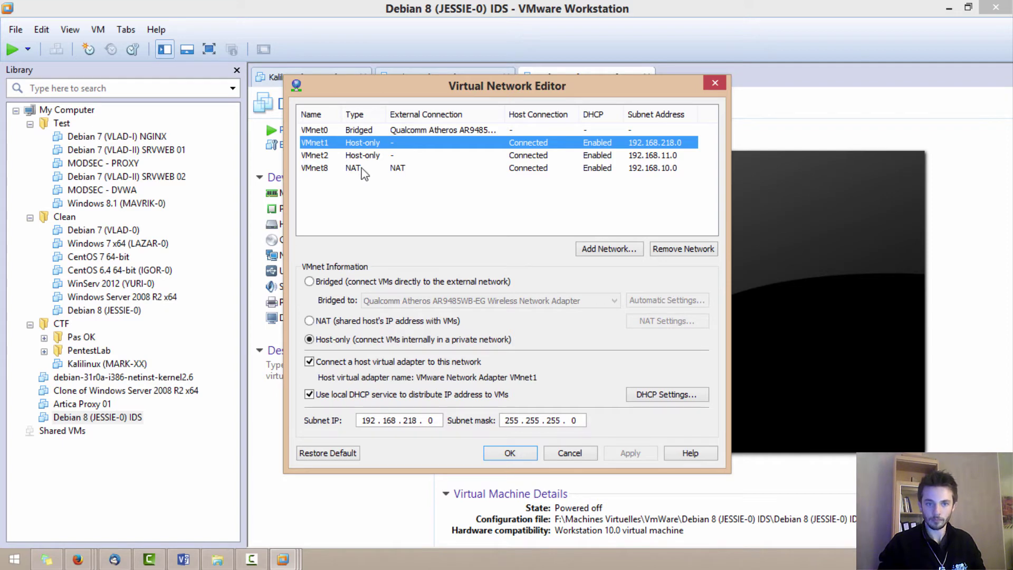
click(343, 167)
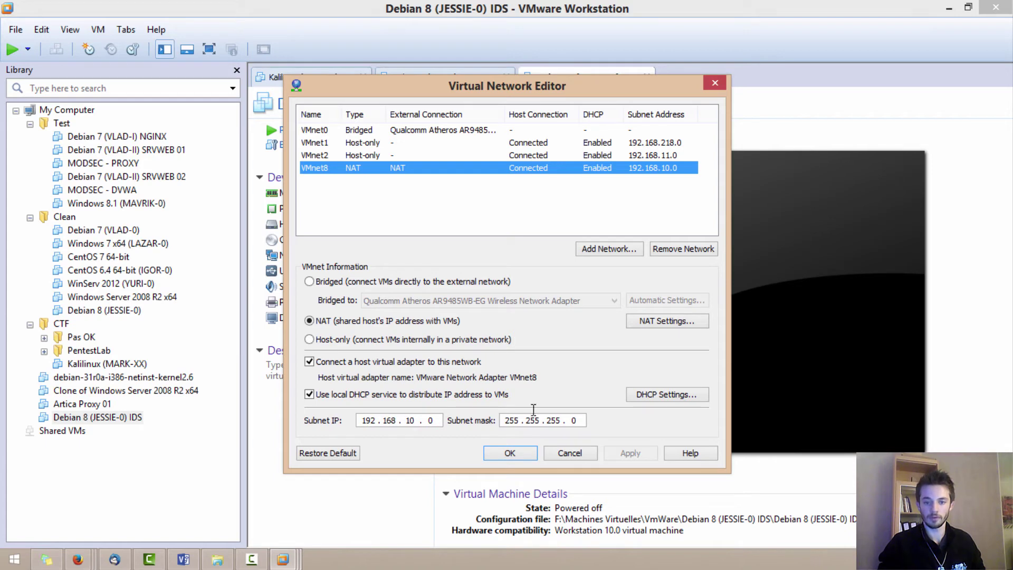
- Confirm VMnet8's DHCP range .60–.100 and NAT gateway .2 unchanged, then apply the network settings
click(644, 397)
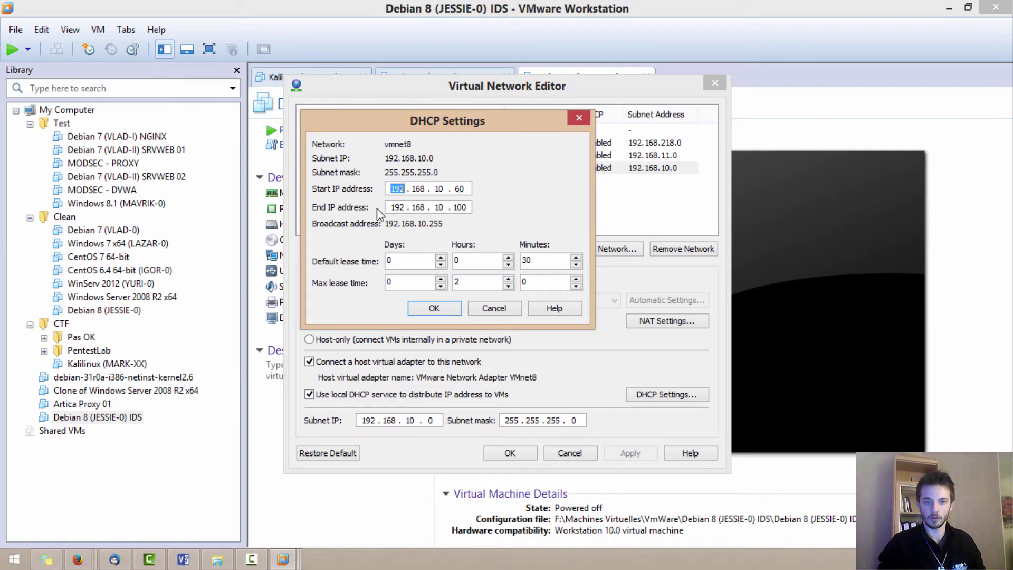
click(434, 308)
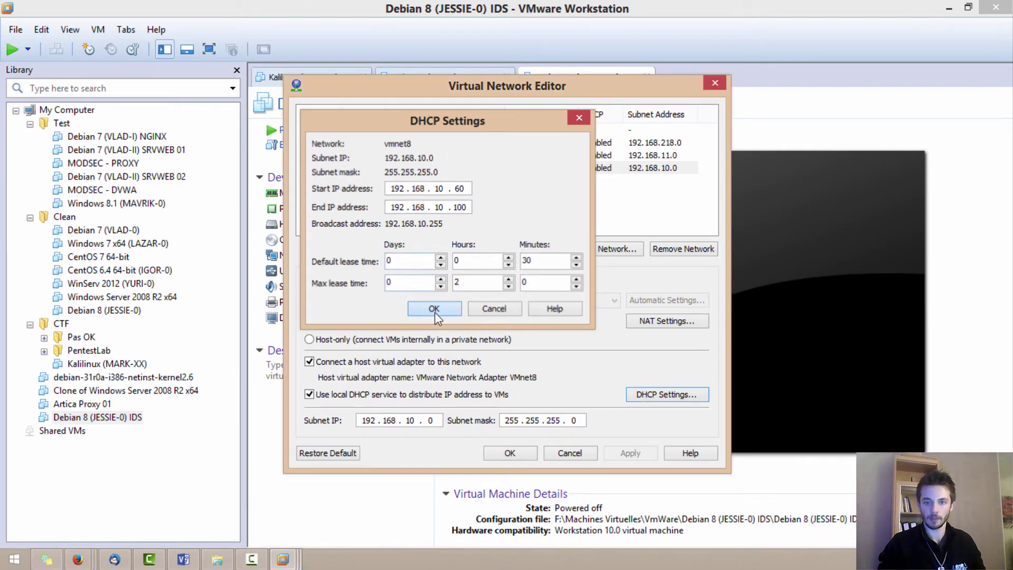
click(659, 321)
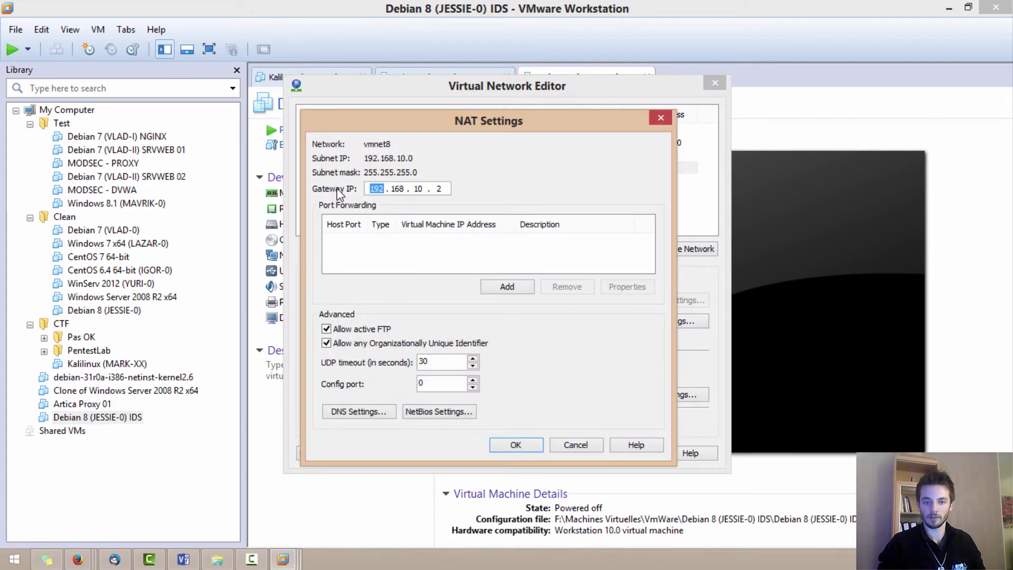
double_click(418, 189)
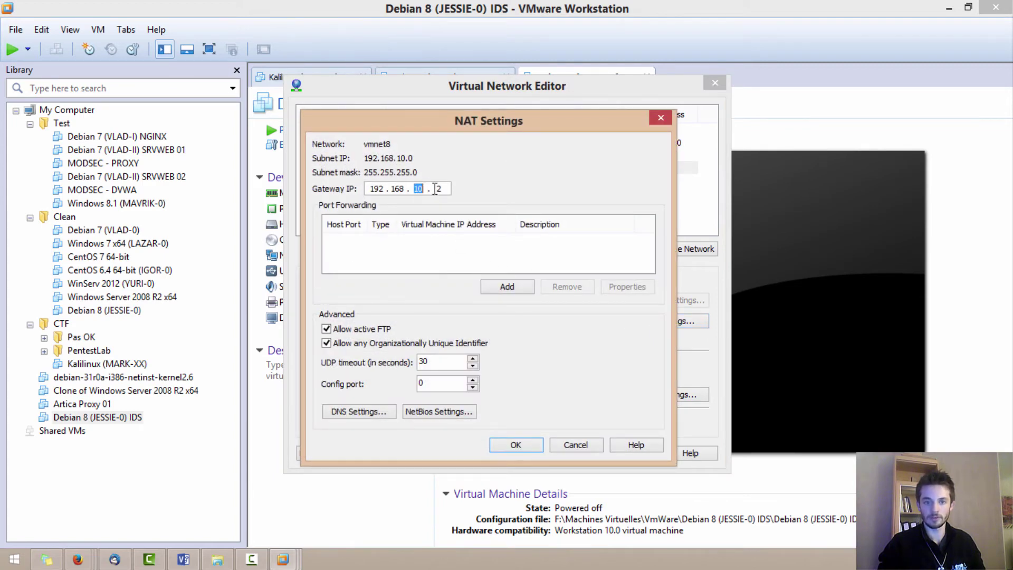
click(530, 445)
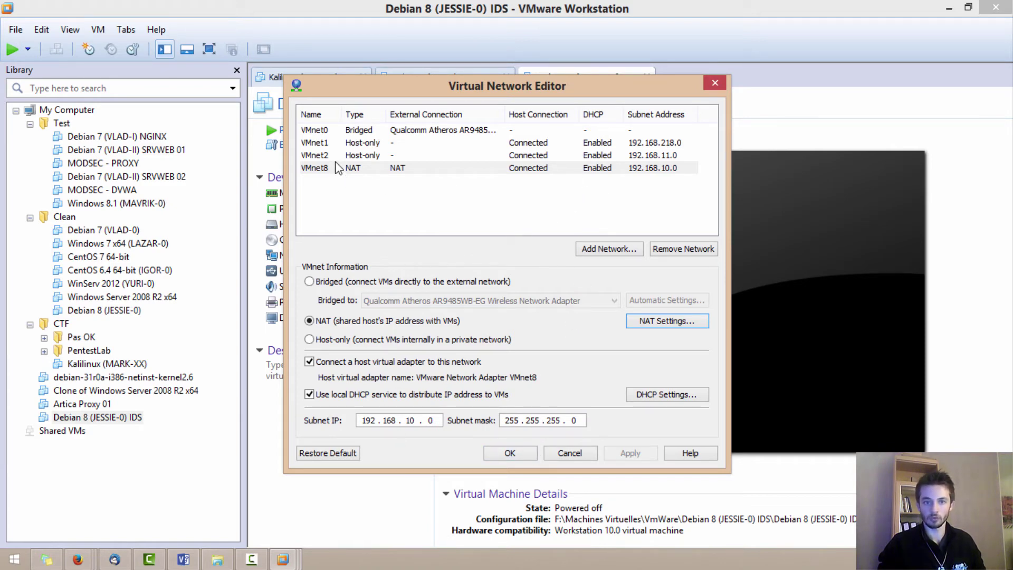
click(346, 168)
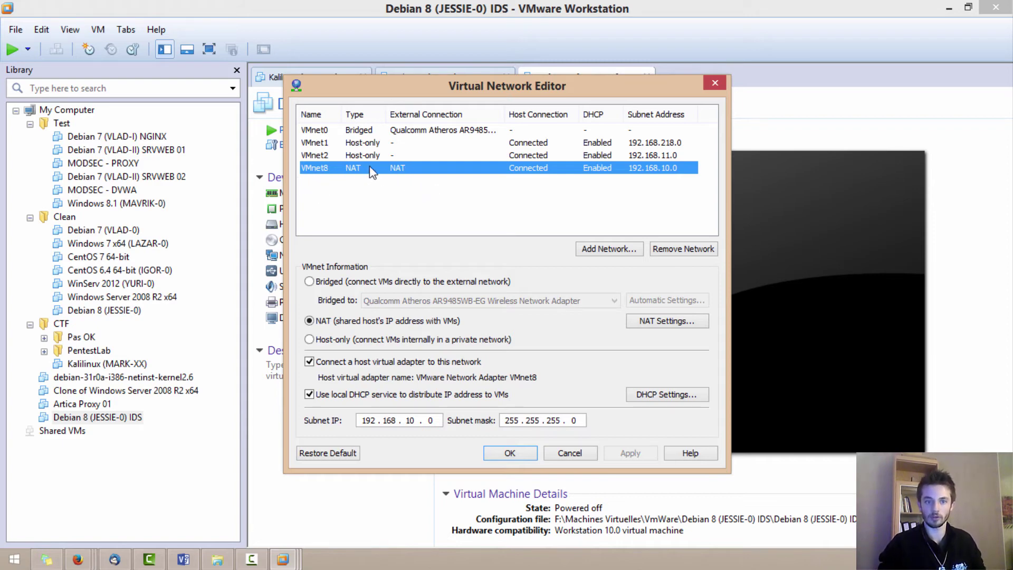
click(510, 452)
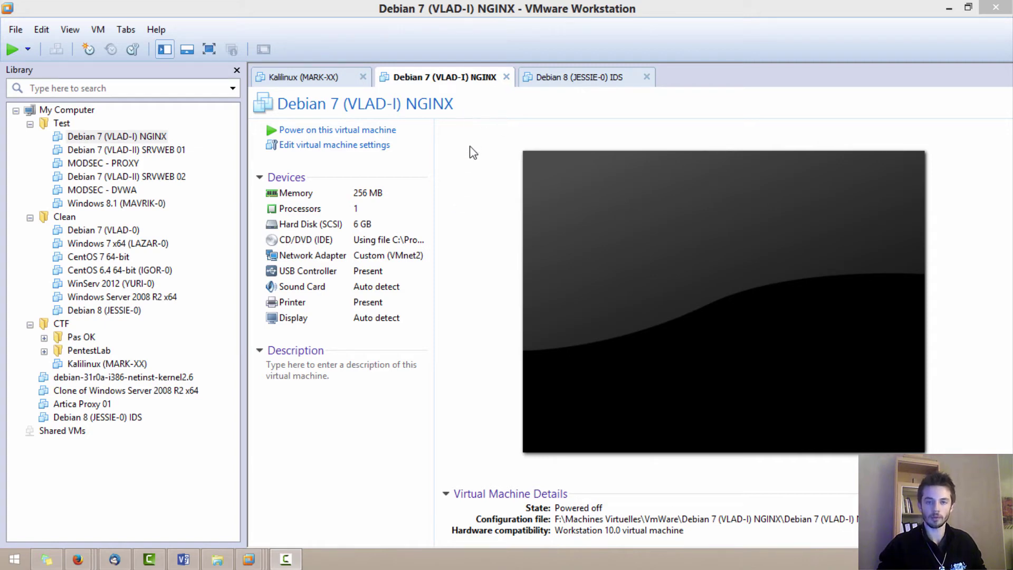
- Switch the Debian 7 (VLAD-I) NGINX VM's network adapter from Custom (VMnet2) to NAT
click(451, 84)
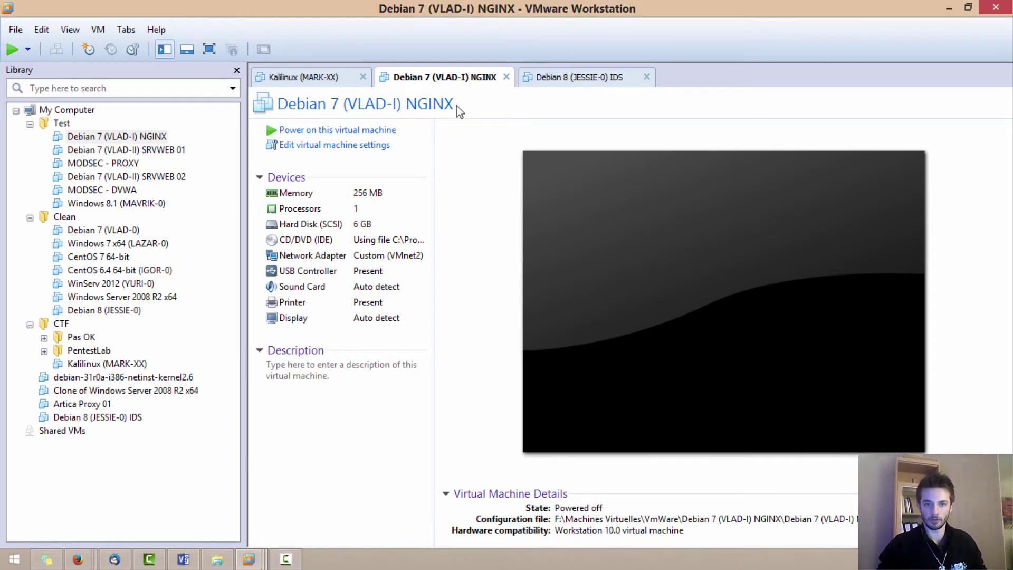
click(363, 148)
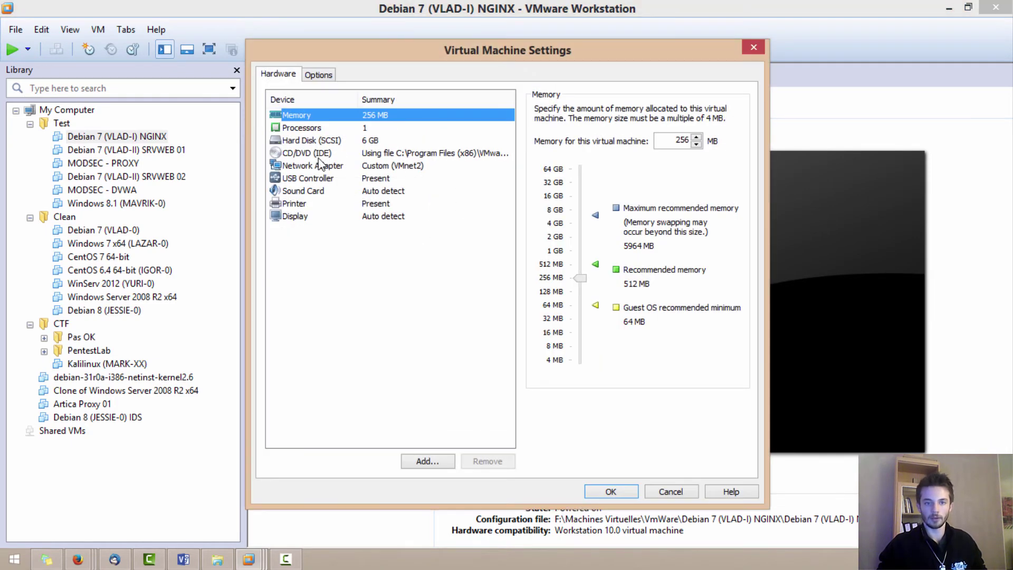
click(373, 167)
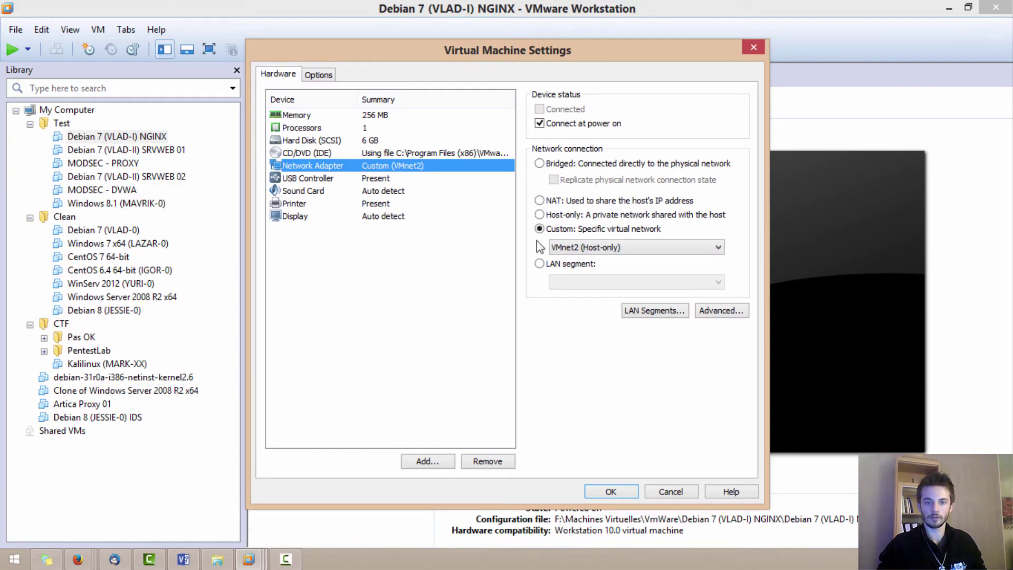
click(548, 201)
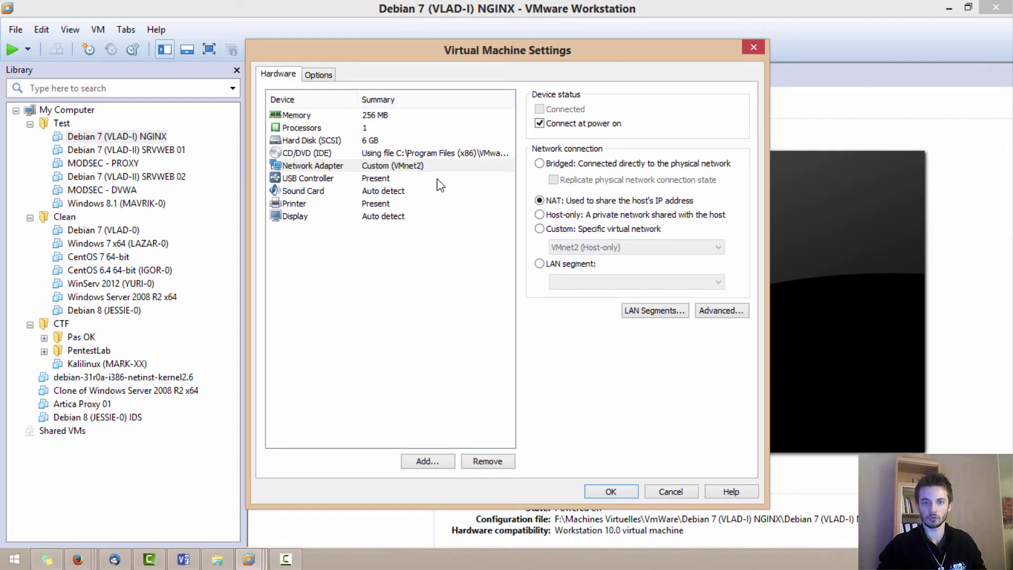
click(609, 496)
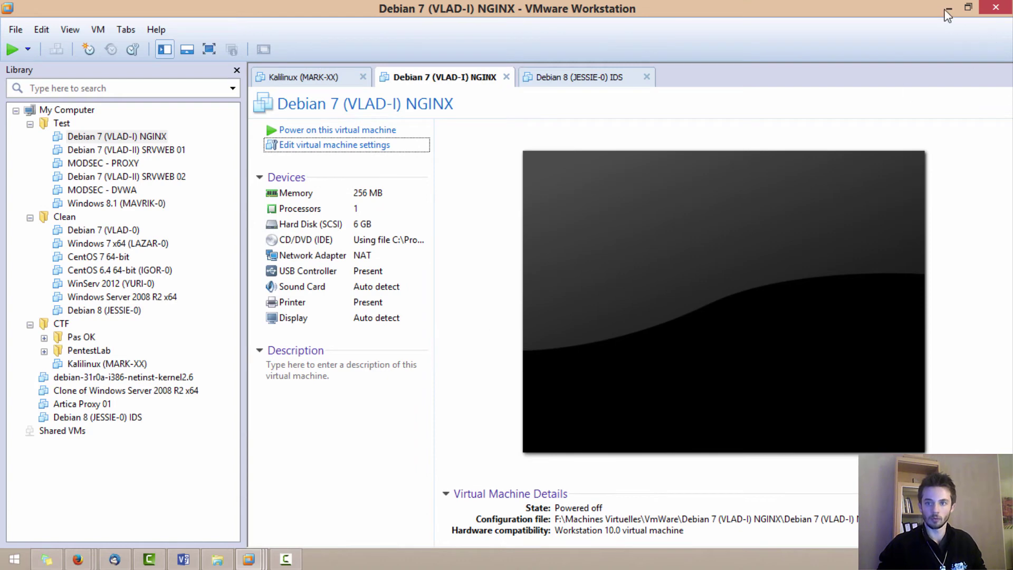
- Run GNS3 as administrator from the Start screen and approve the elevation prompt
click(14, 560)
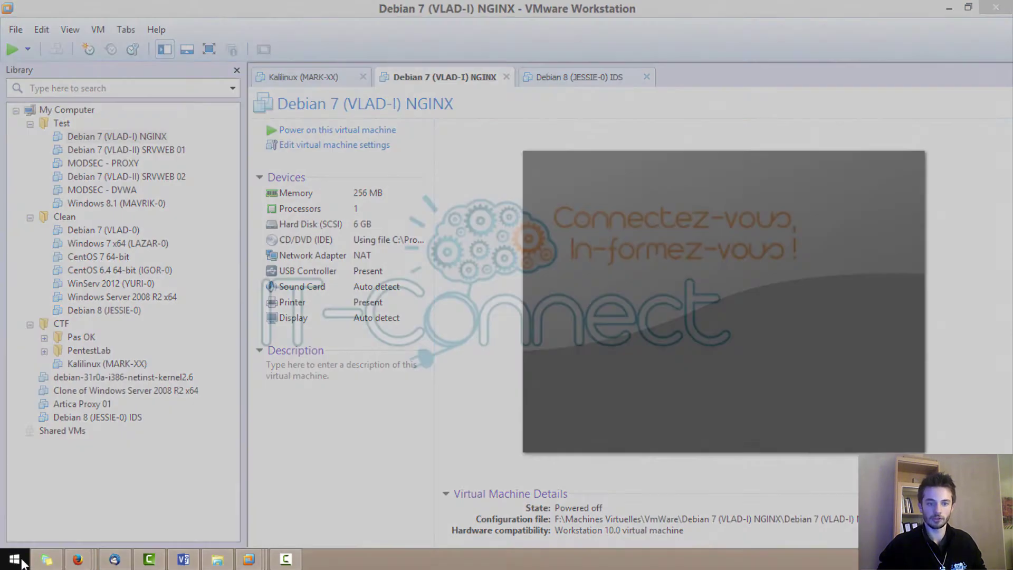
right_click(346, 442)
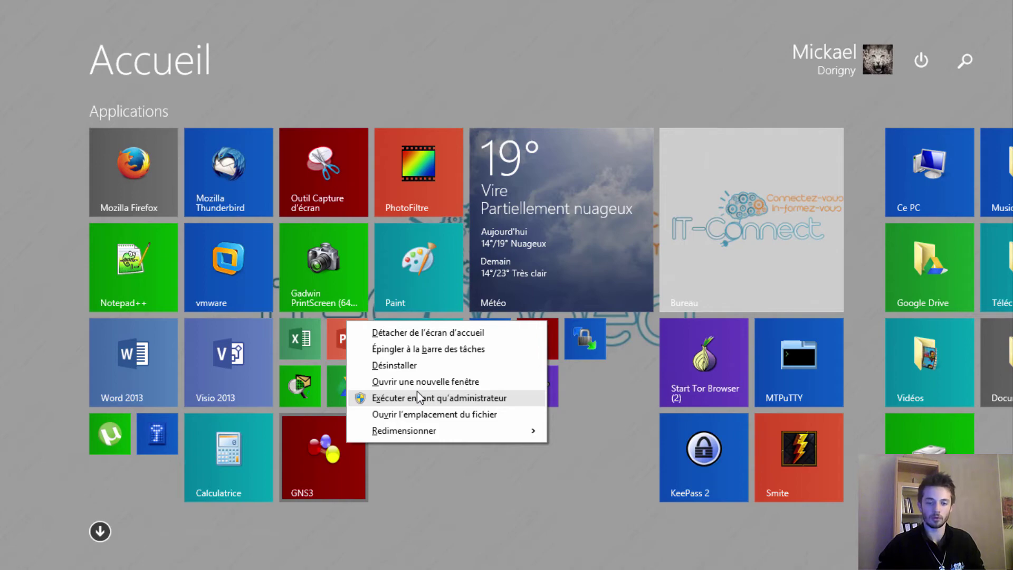
click(416, 397)
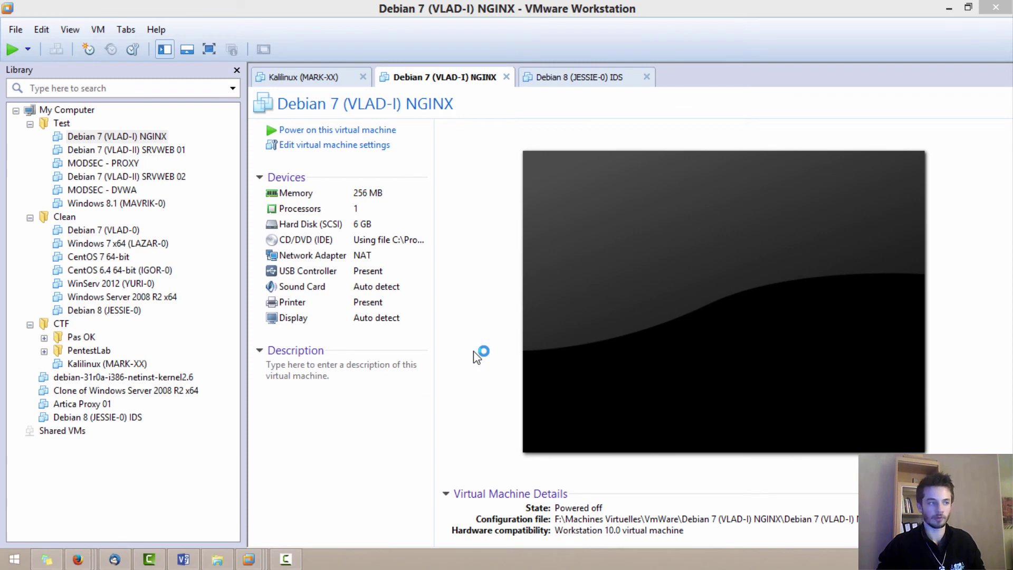
key(ctrl+d)
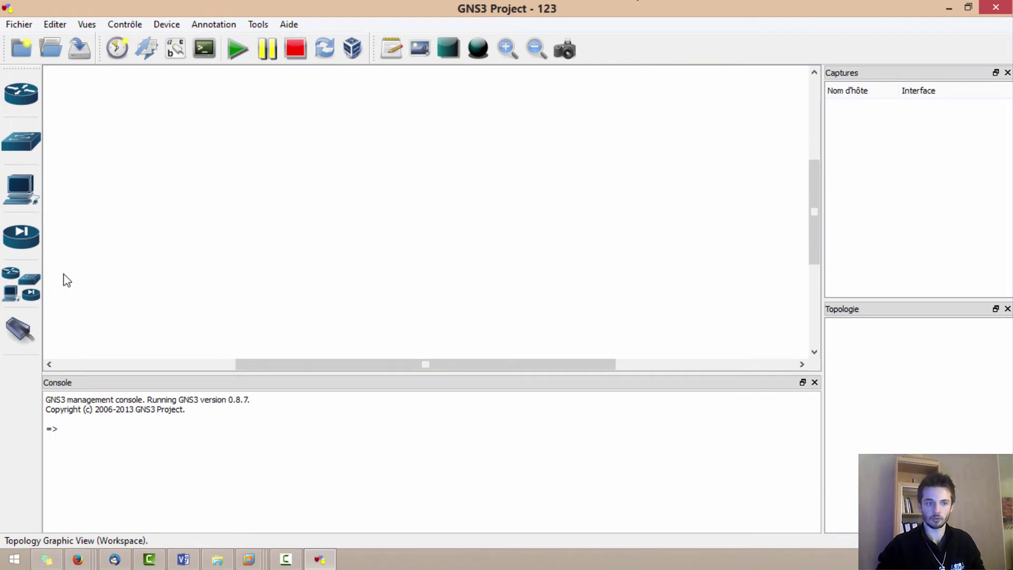
- Place a c1700 router R1 and an Ethernet switch SW1 above it on the canvas
click(20, 106)
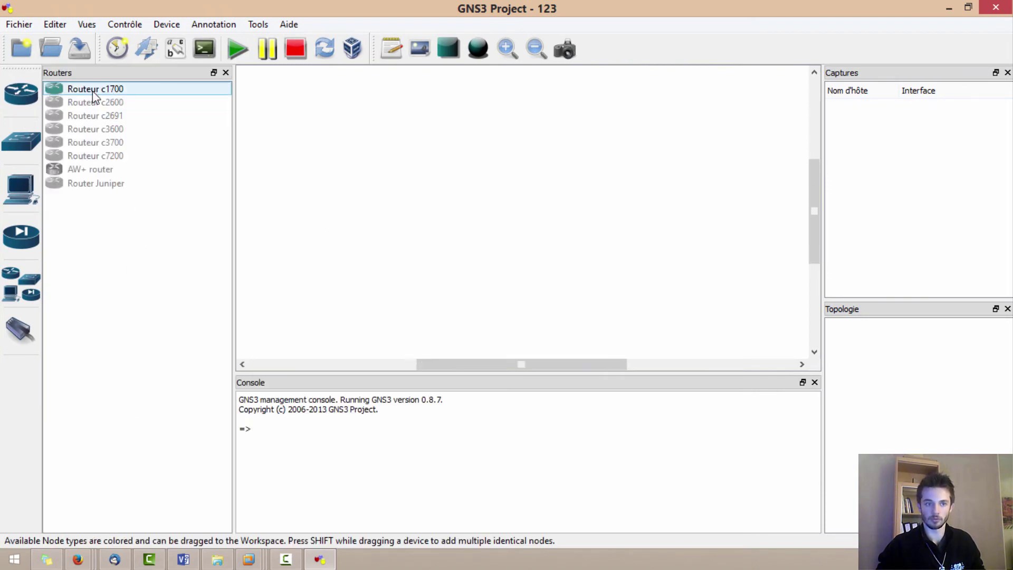
drag(92, 90, 419, 287)
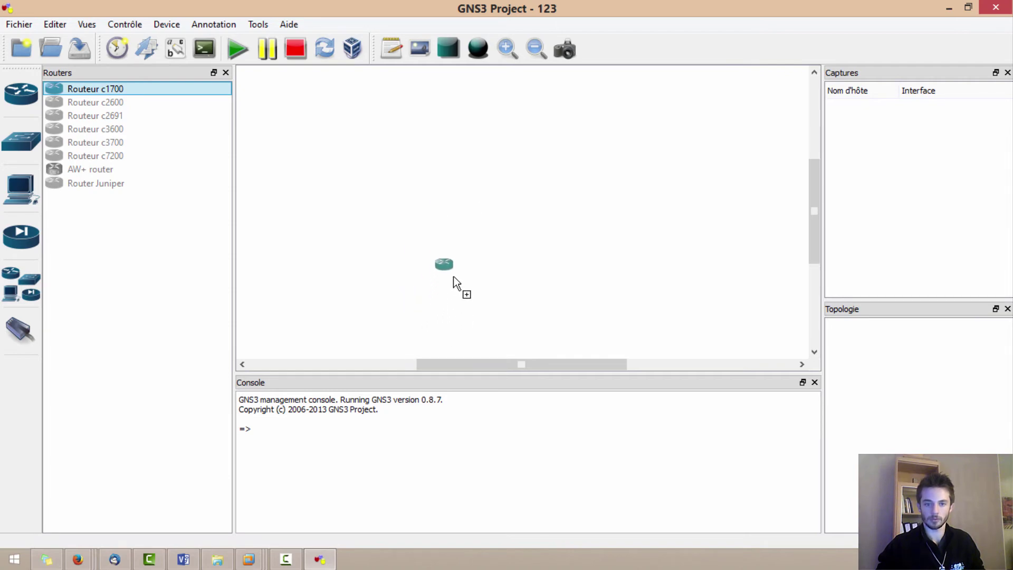
drag(454, 276, 454, 276)
click(21, 141)
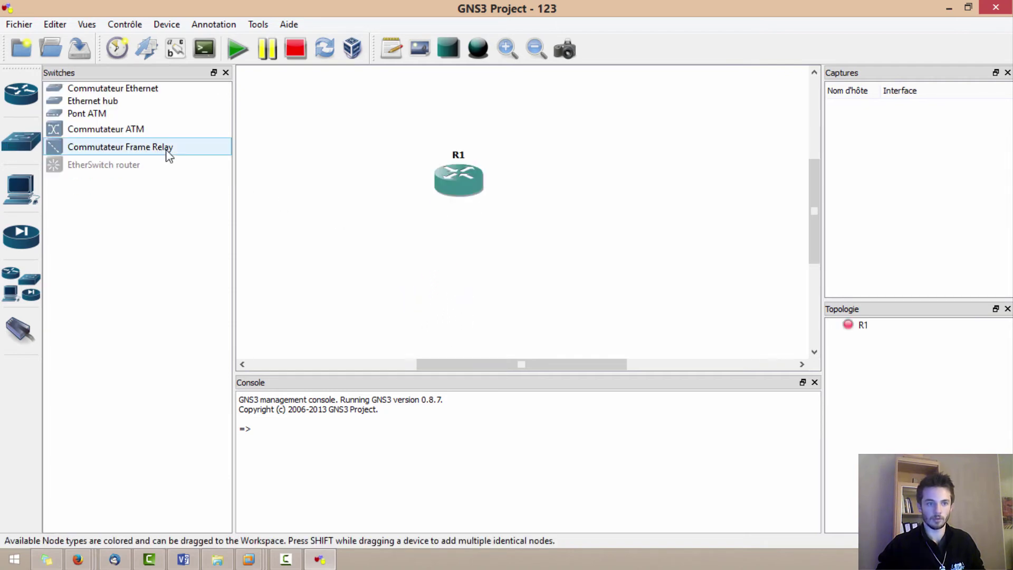
drag(130, 97, 464, 118)
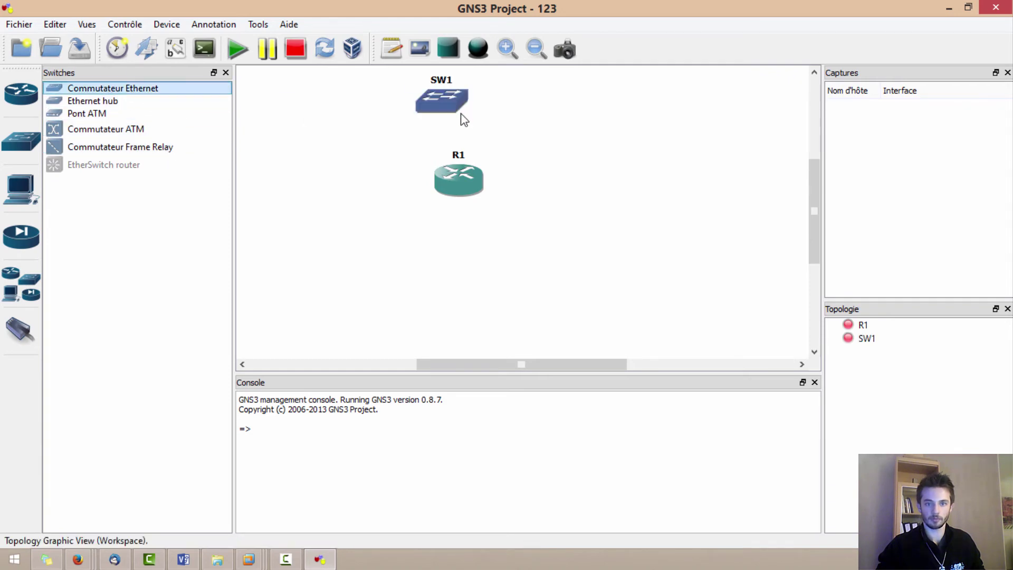
drag(455, 310, 428, 293)
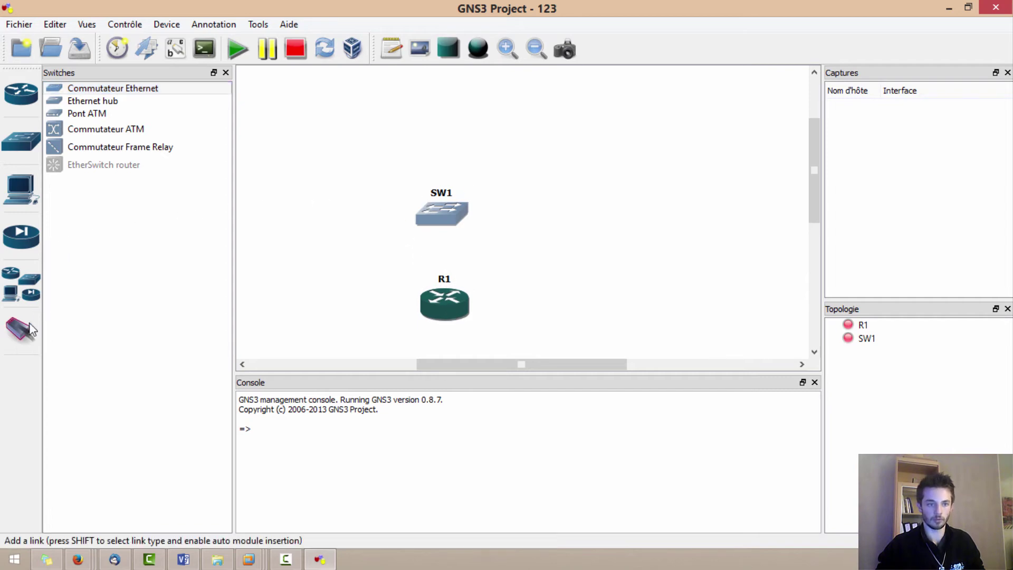
- Add cloud C1 at the top of the canvas and align R1 beneath SW1
click(22, 286)
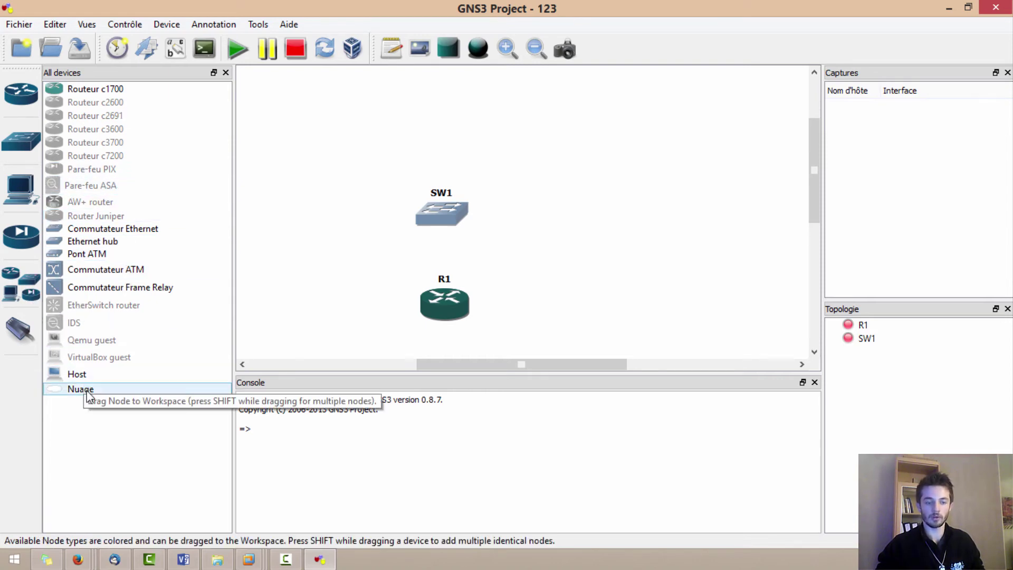
click(30, 287)
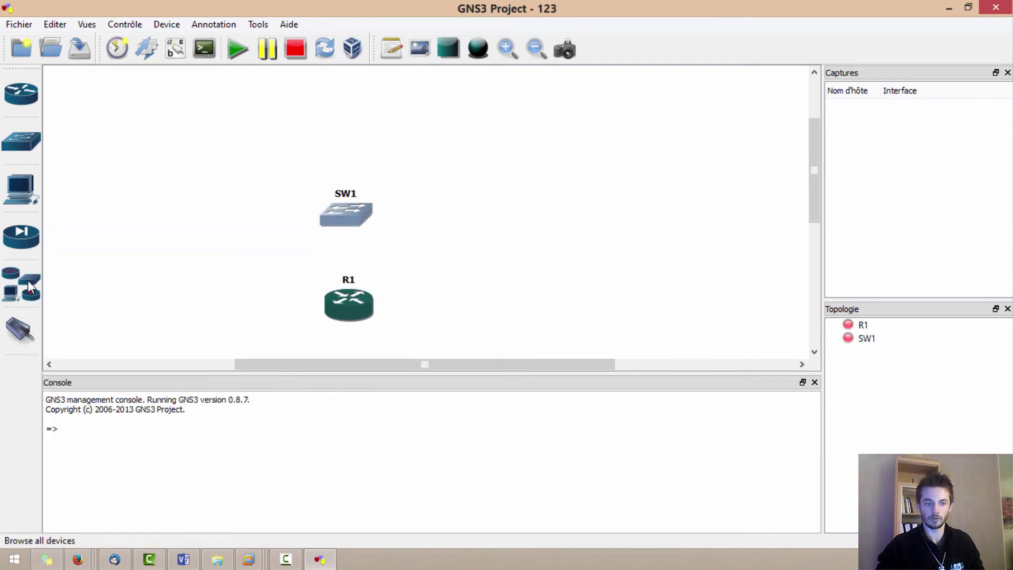
click(30, 286)
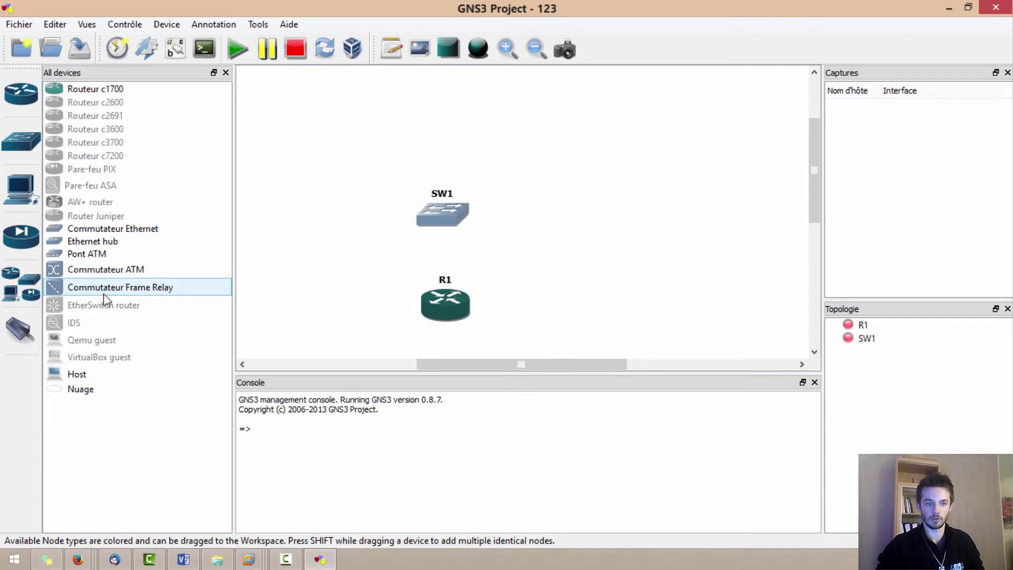
drag(94, 389, 447, 115)
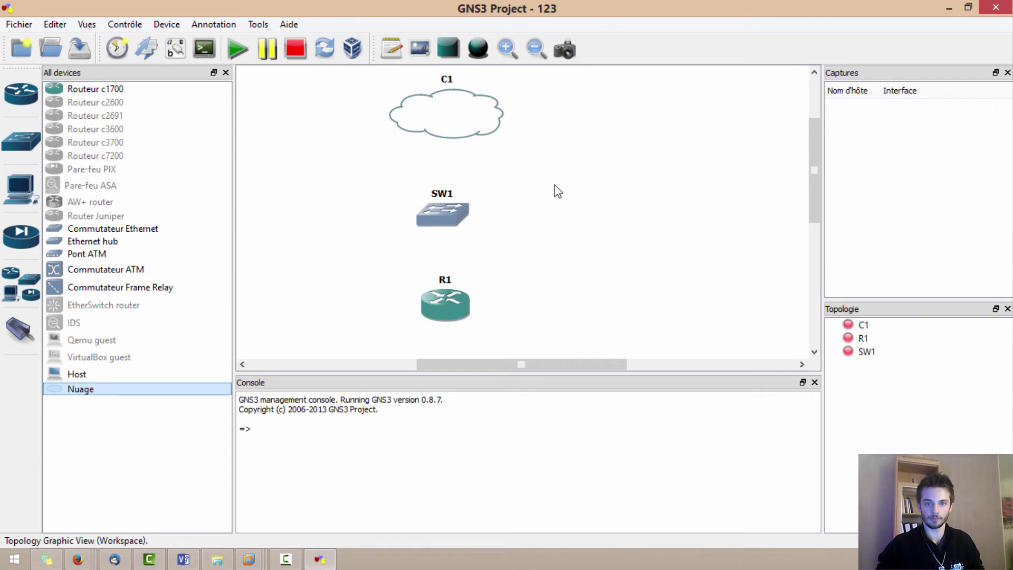
drag(438, 326, 432, 337)
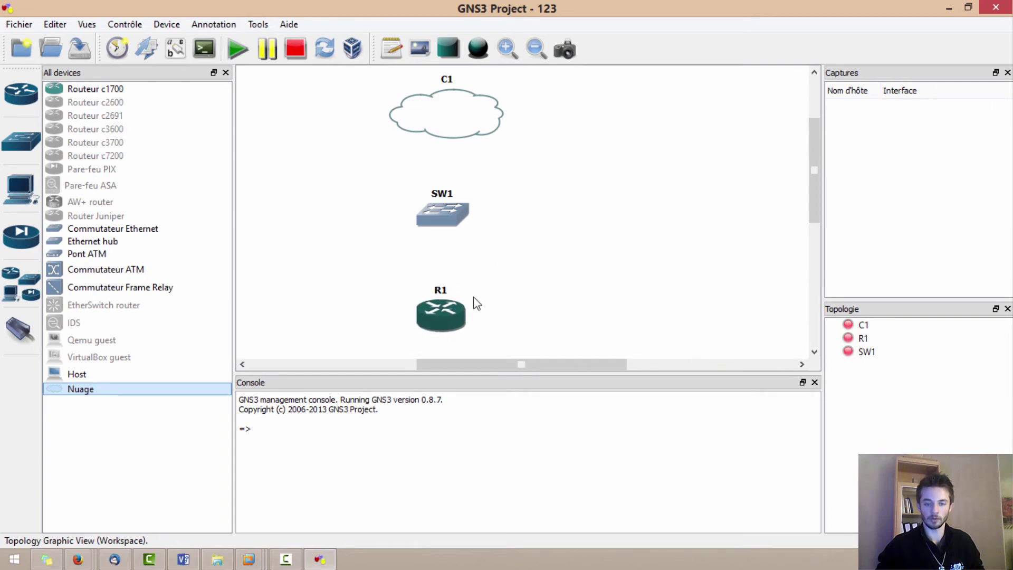
scroll(450, 240, up, 1)
- Bind cloud C1's NIO Ethernet interface to the VMware-NAT host adapter and save the configuration
right_click(461, 172)
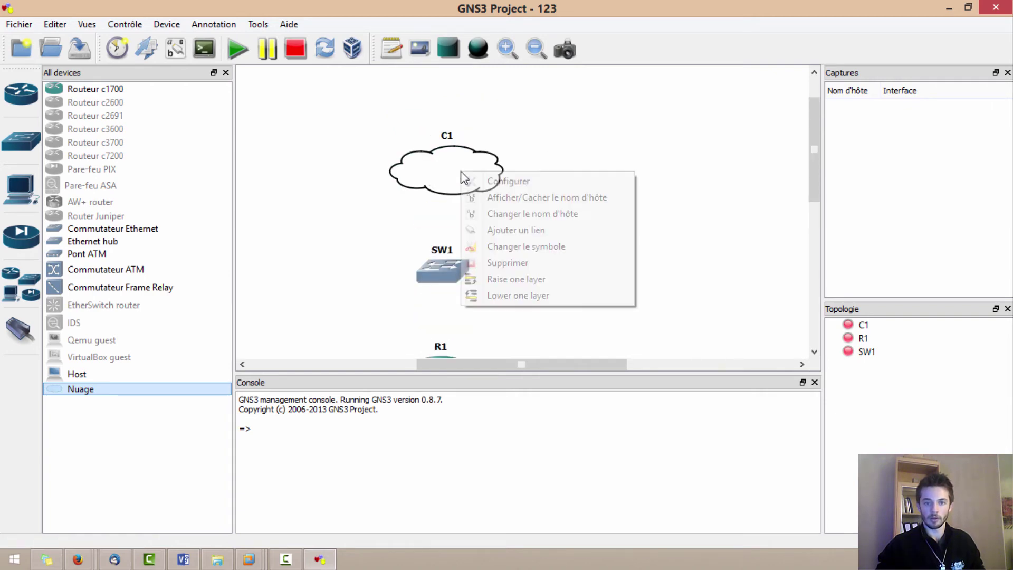
click(495, 183)
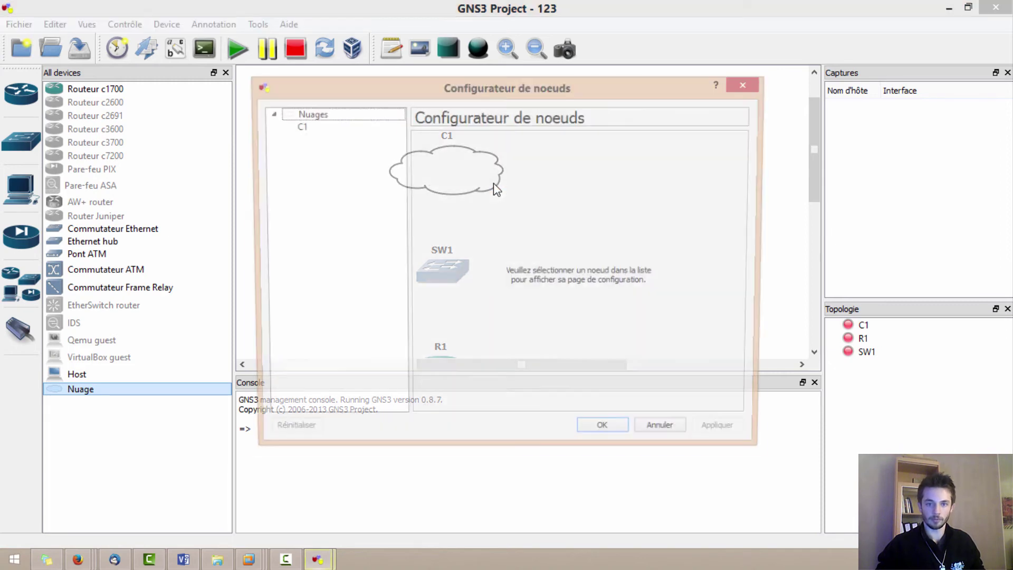
click(298, 128)
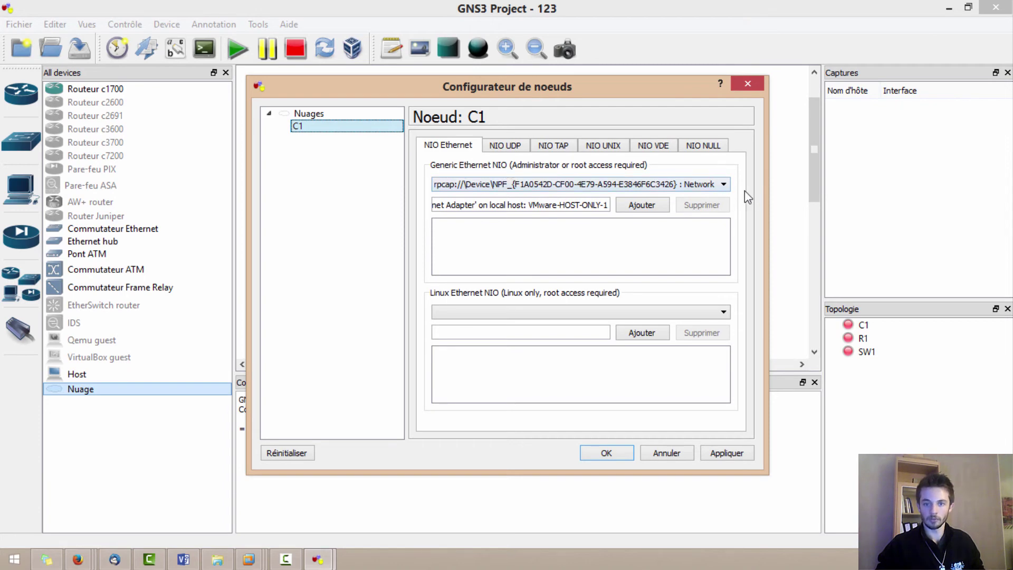
click(722, 185)
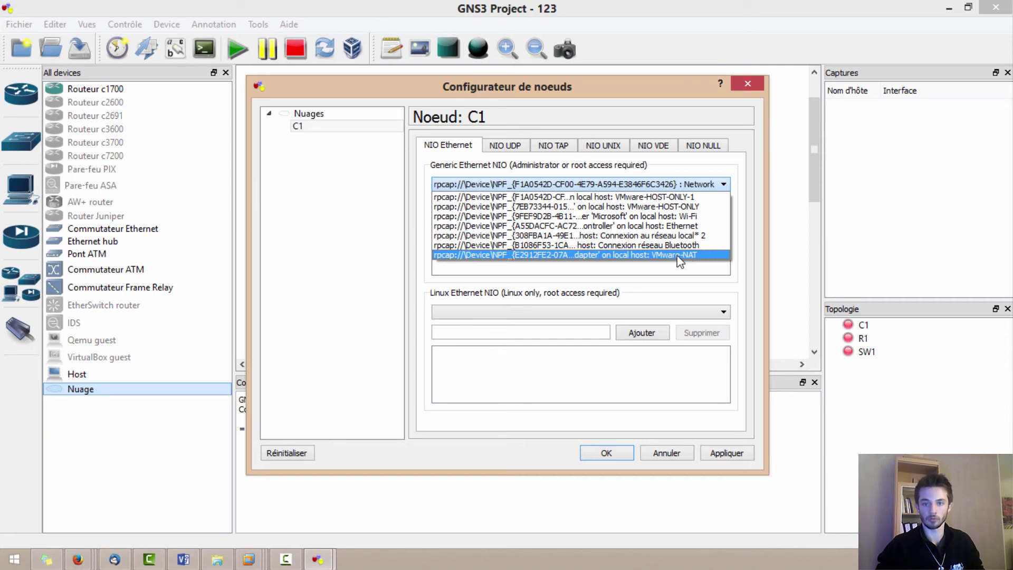
click(678, 255)
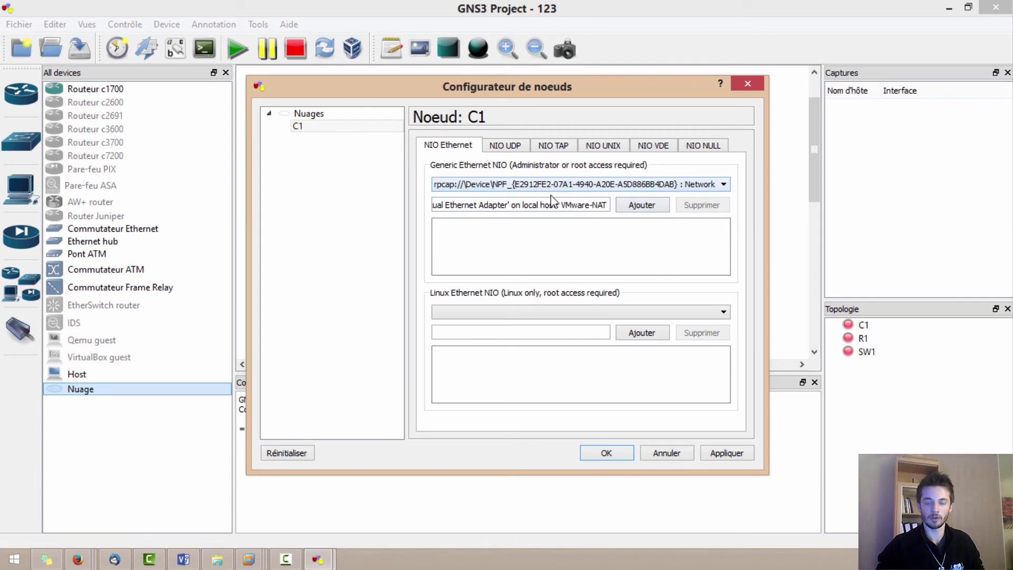
click(640, 209)
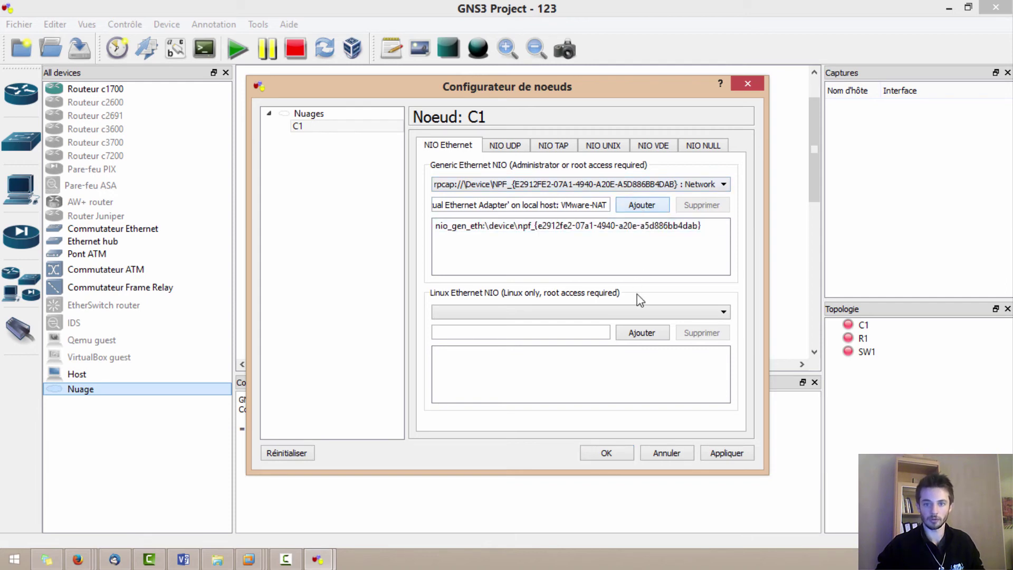
click(530, 230)
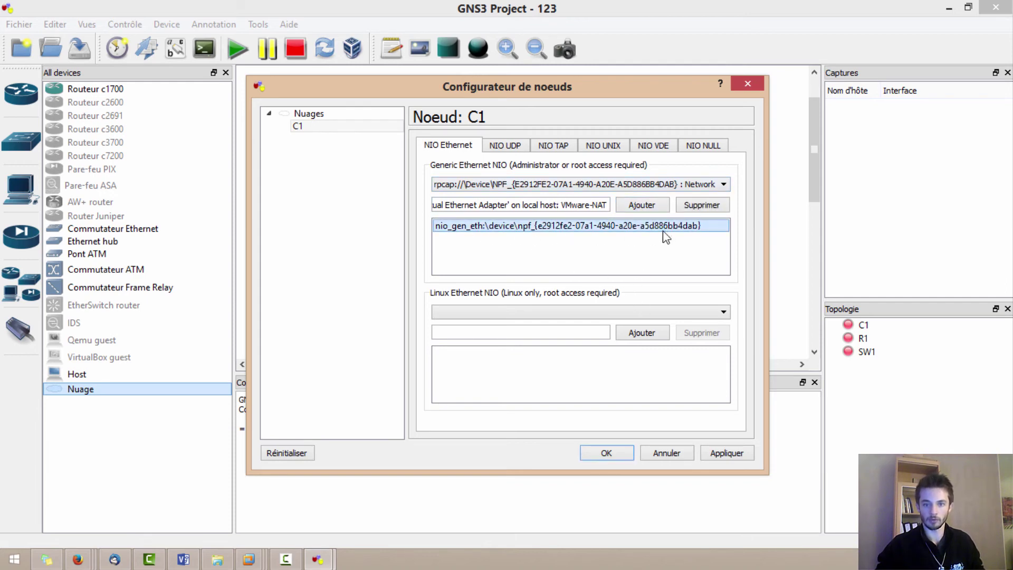
click(637, 186)
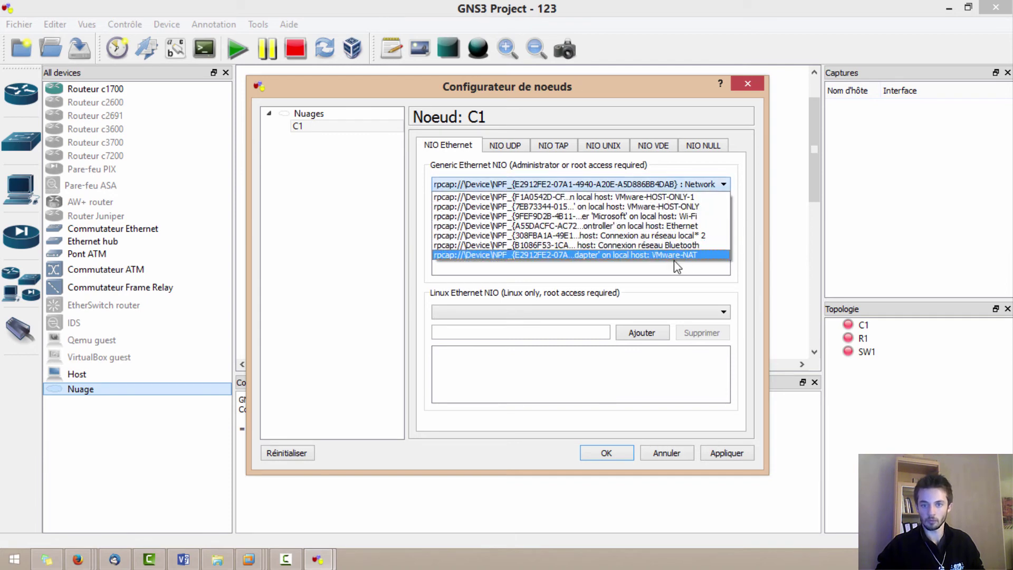
click(539, 275)
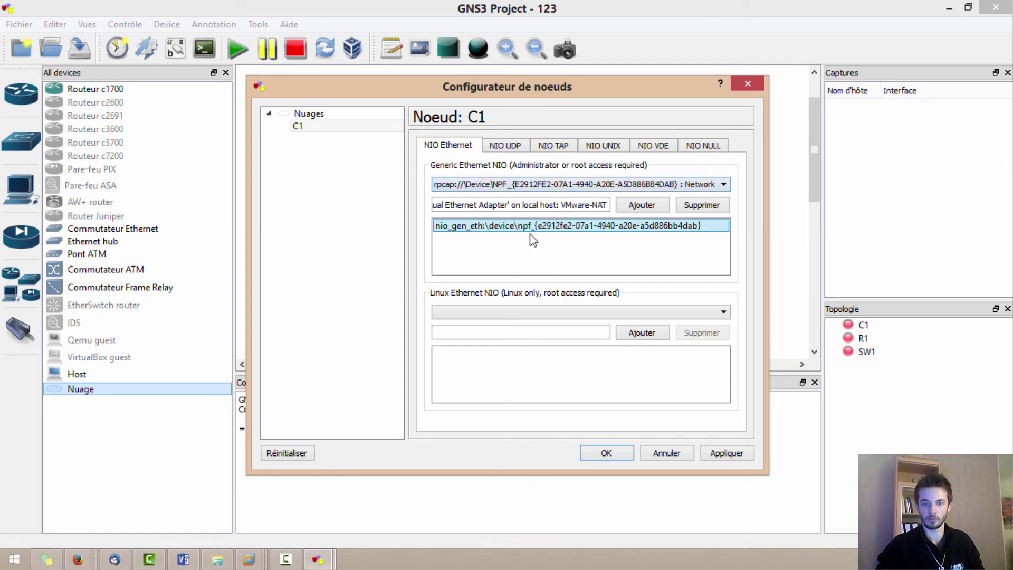
click(728, 453)
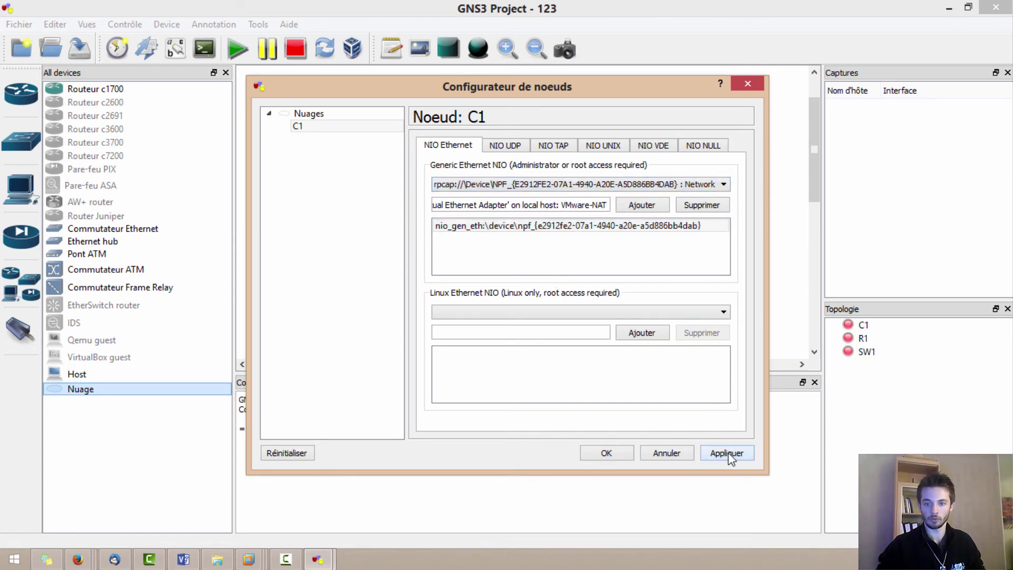
click(607, 453)
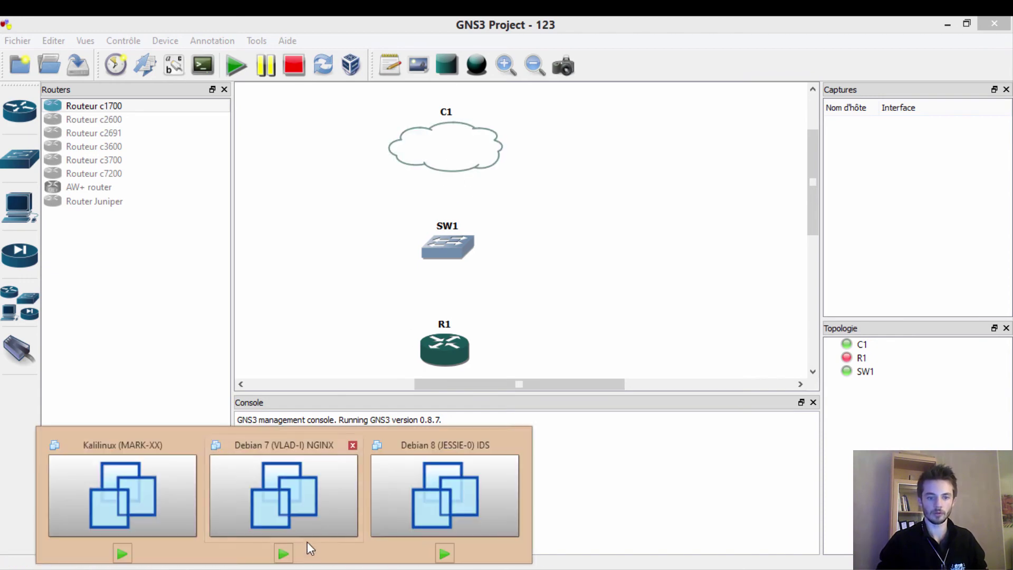
- Power on the Debian 7 (VLAD-I) NGINX VM in VMware Workstation, then return to GNS3
click(306, 535)
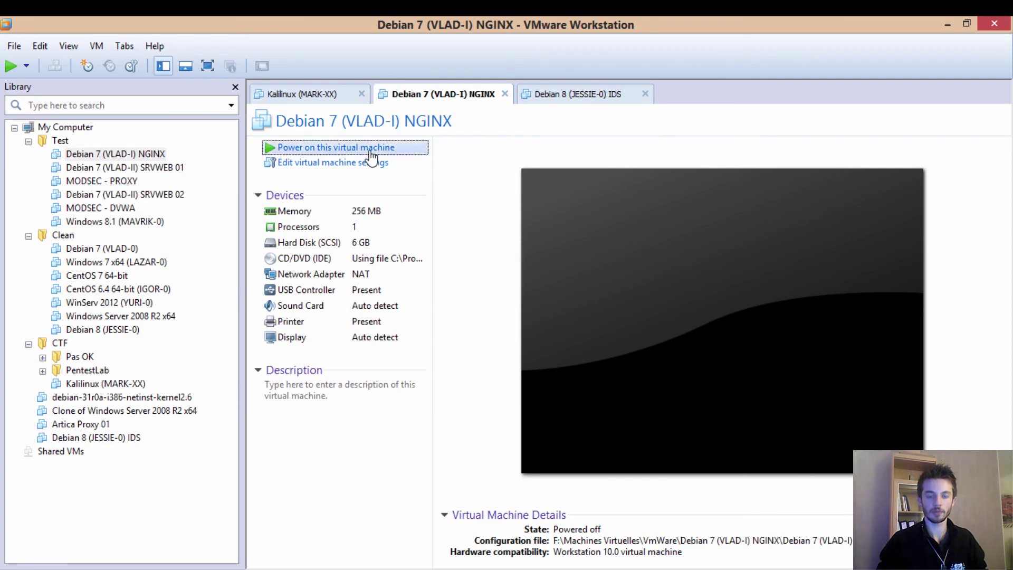
click(372, 153)
key(alt+Tab)
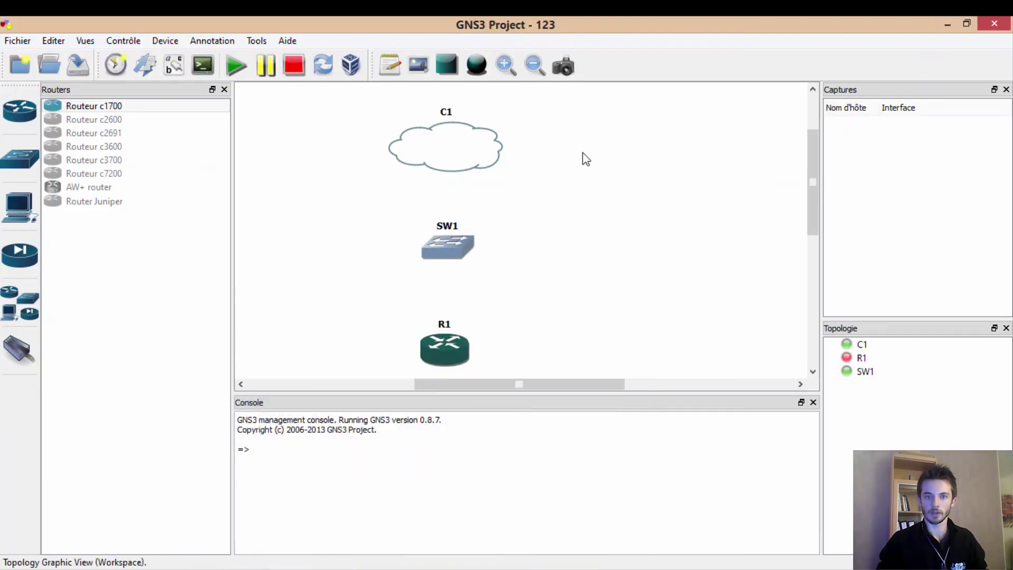
- Link C1's nio_gen_eth NAT interface to SW1 port 1, and SW1 port 2 to R1
right_click(452, 154)
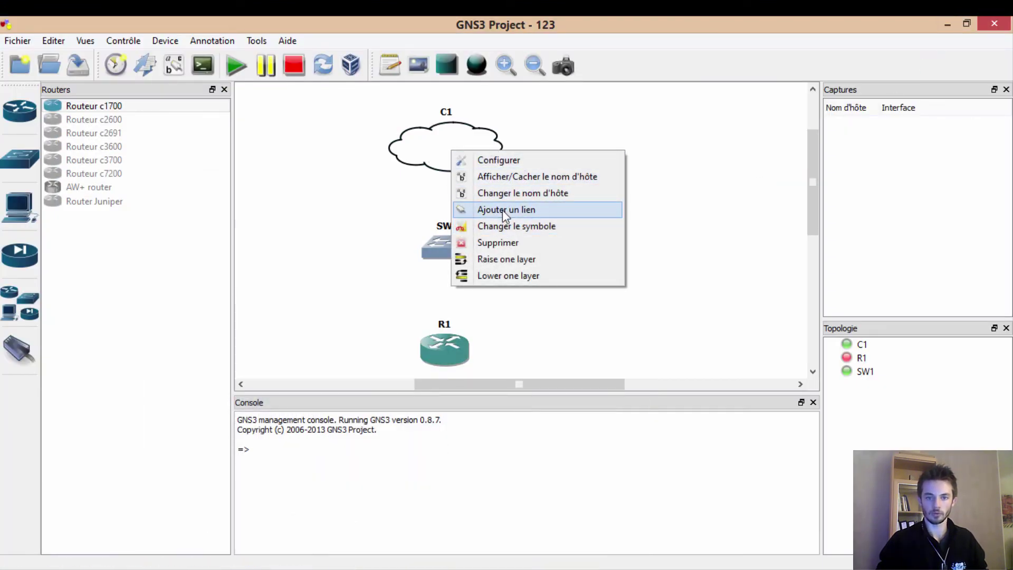
click(505, 210)
click(451, 139)
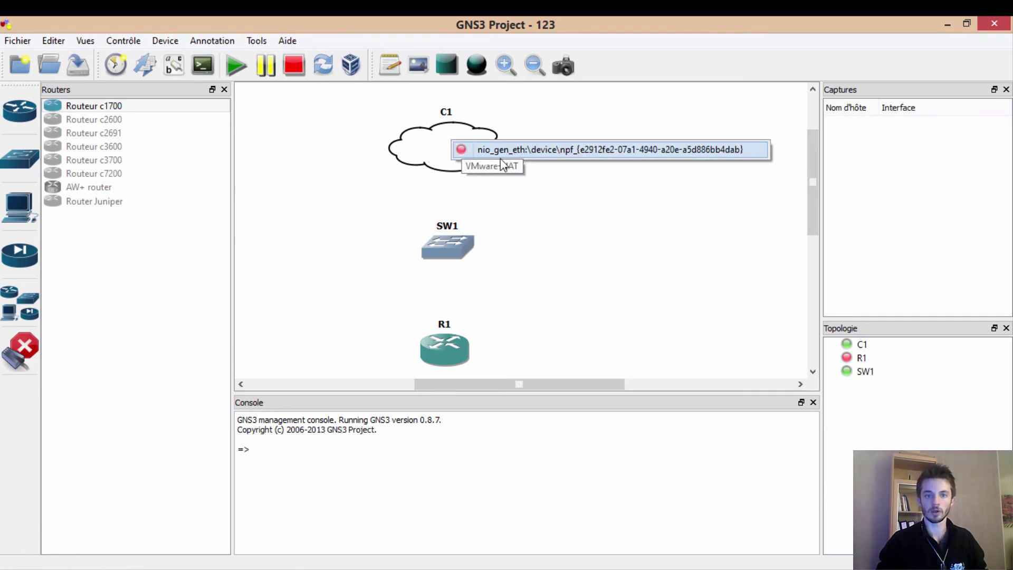
click(528, 148)
click(454, 245)
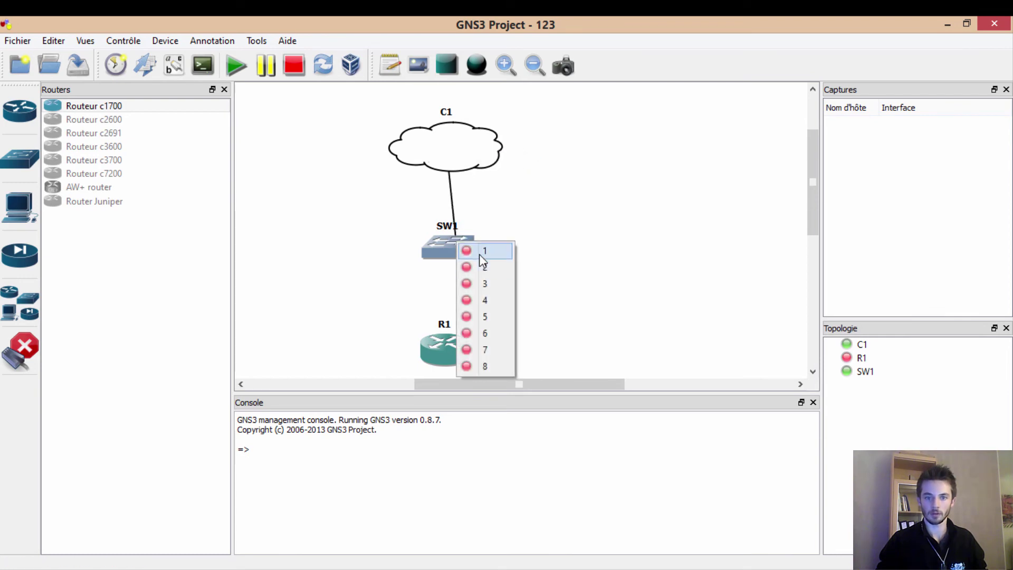
click(482, 256)
click(457, 246)
click(482, 271)
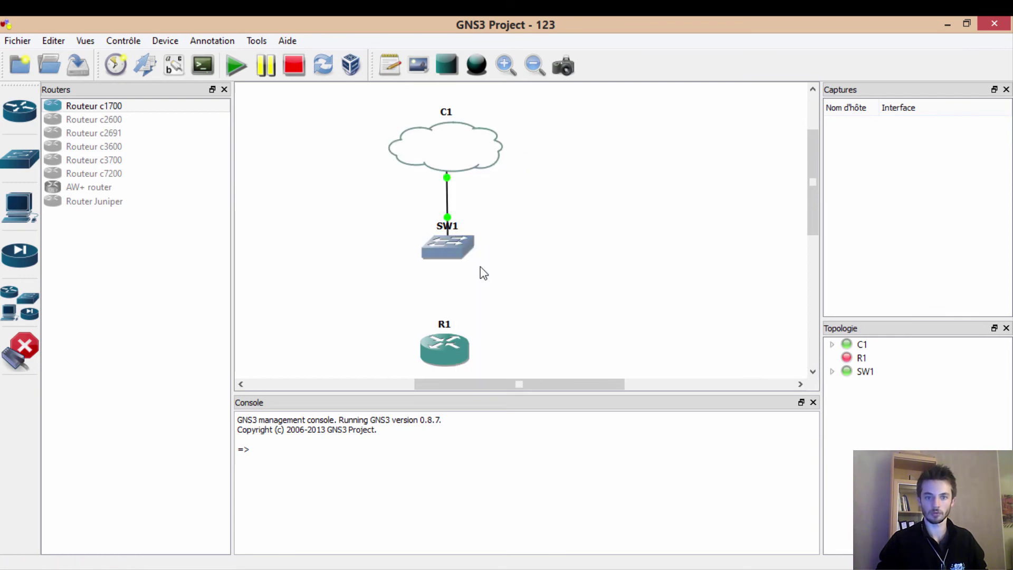
click(439, 350)
click(473, 364)
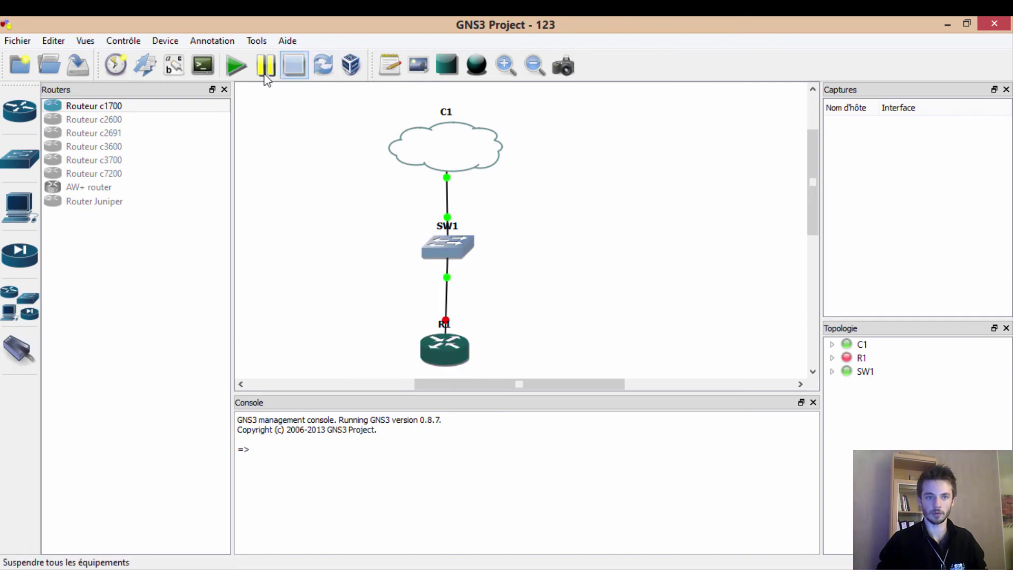
- Start all devices and open a console session on router R1
click(236, 64)
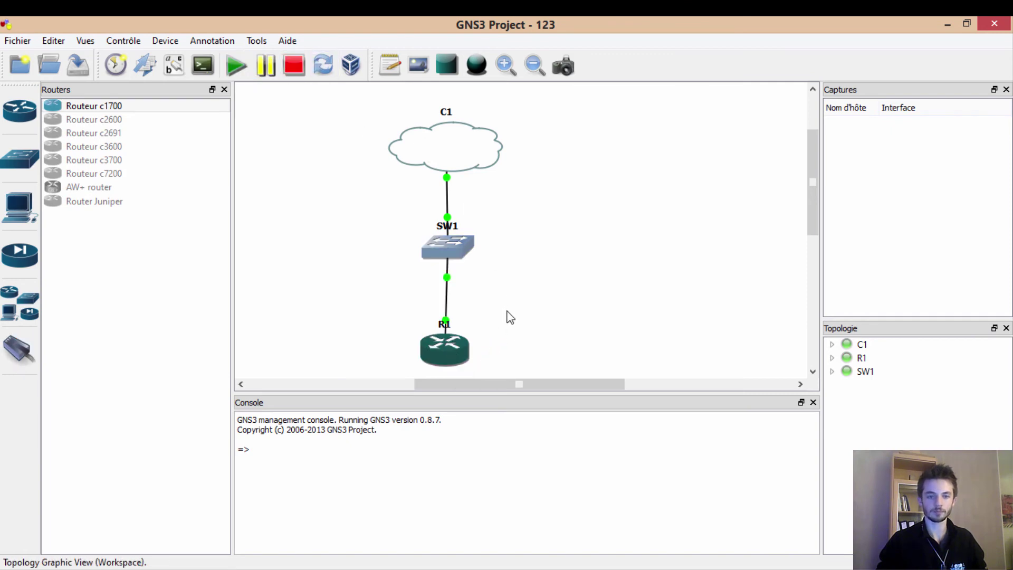
right_click(458, 354)
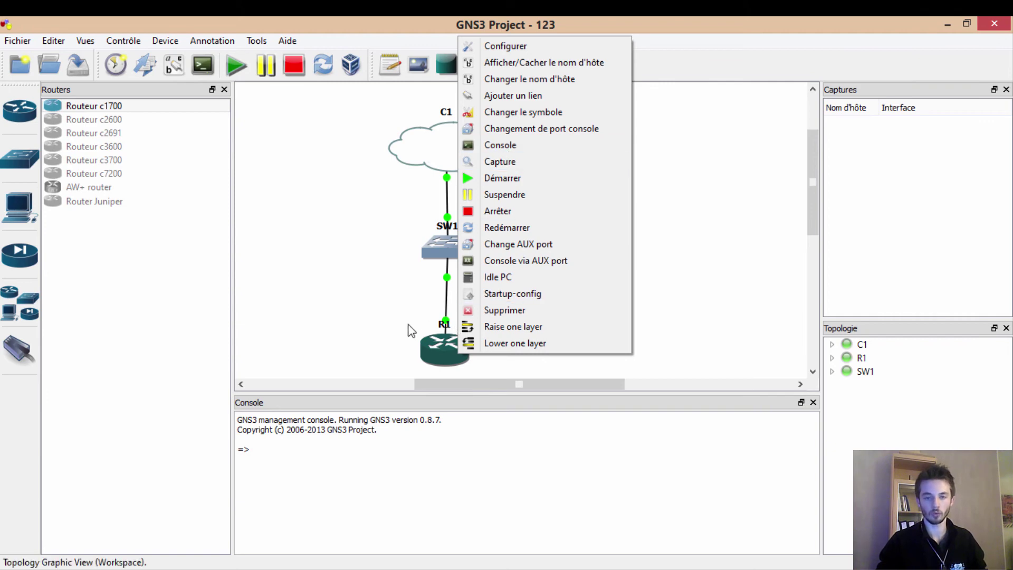
click(528, 153)
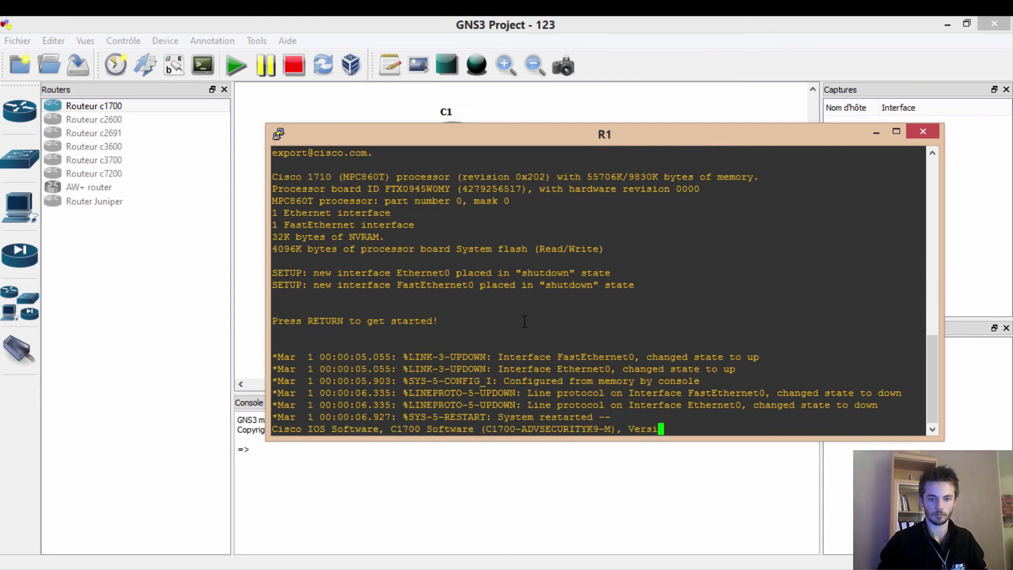
- At R1's console, enter privileged mode with 'ena' and global configuration with 'conf t'
key(Return)
key(Return)
key(Return)
key(Return)
text(na)
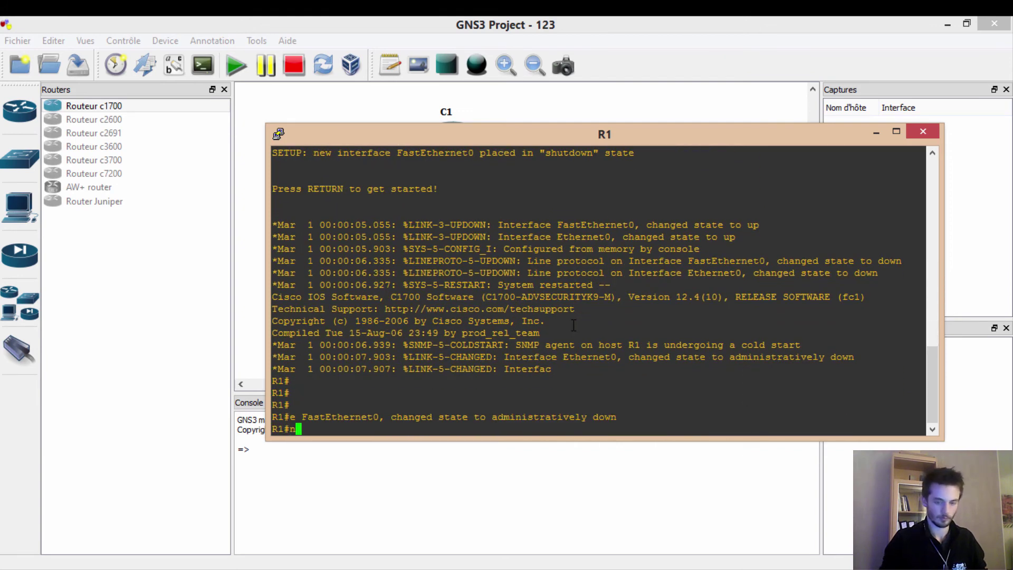
key(Return)
text(ction number:)
key(Return)
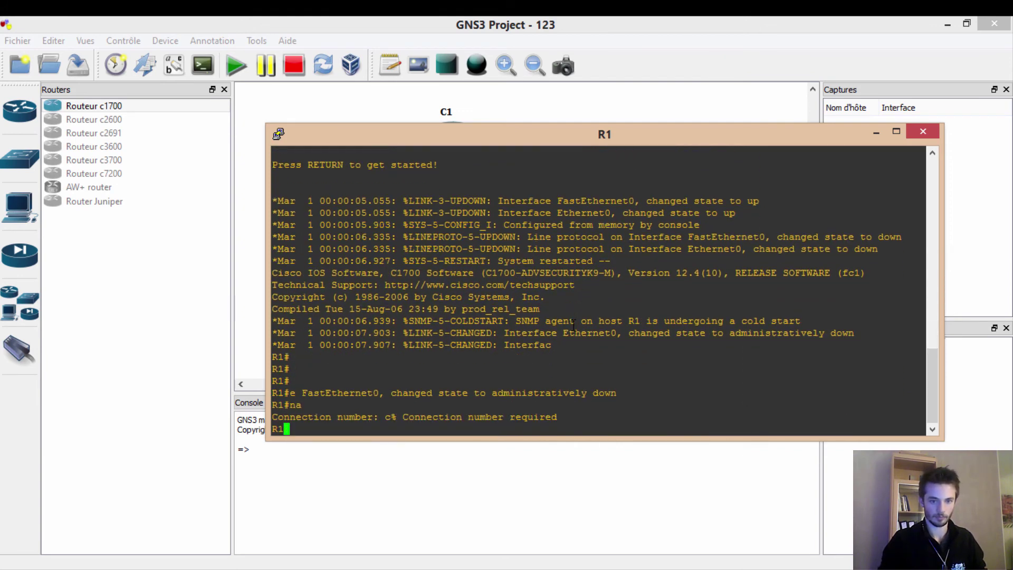
text(ena)
key(Return)
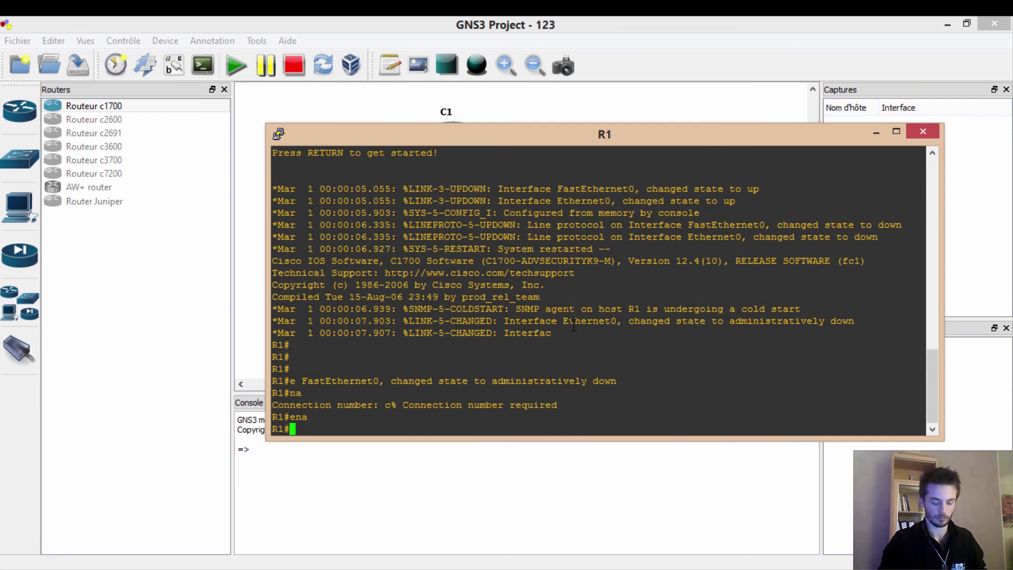
text(conf t)
key(Return)
- Assign ethernet 0 the address 192.168.10.254 255.255.255.0 and enable it with 'no shutdown'
text(ig)#i)
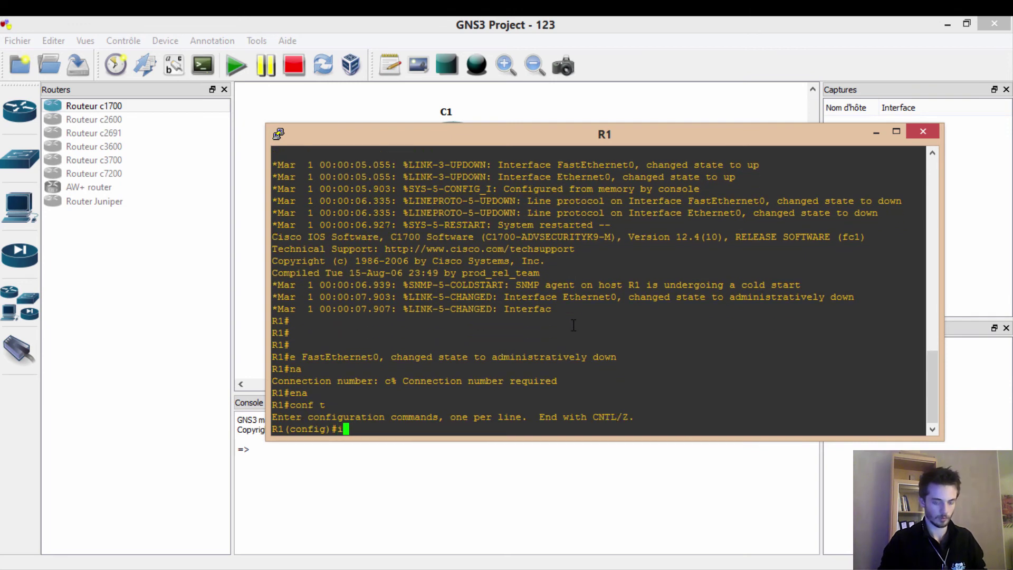
text(nte)
key(Tab)
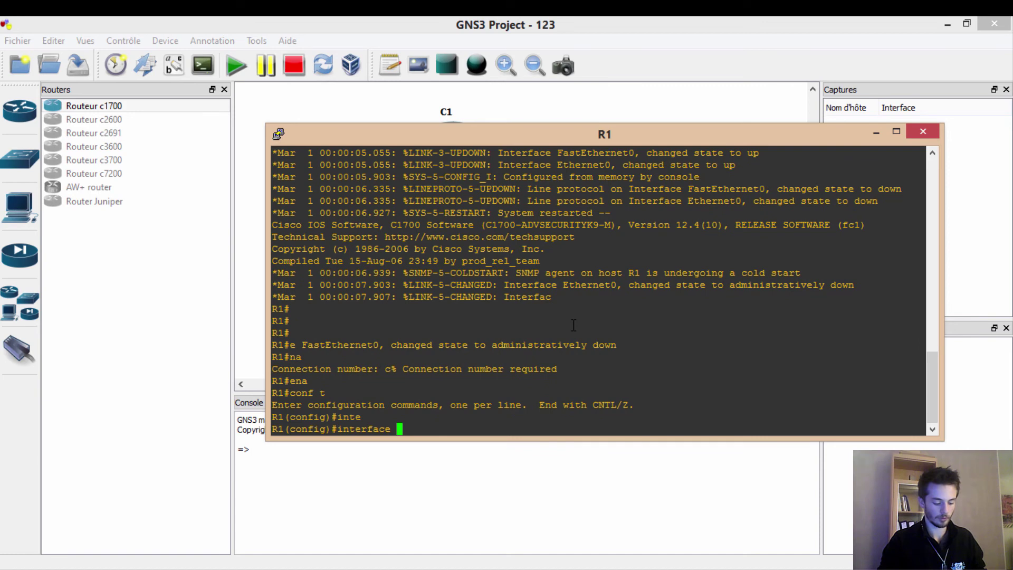
text(ethernet )
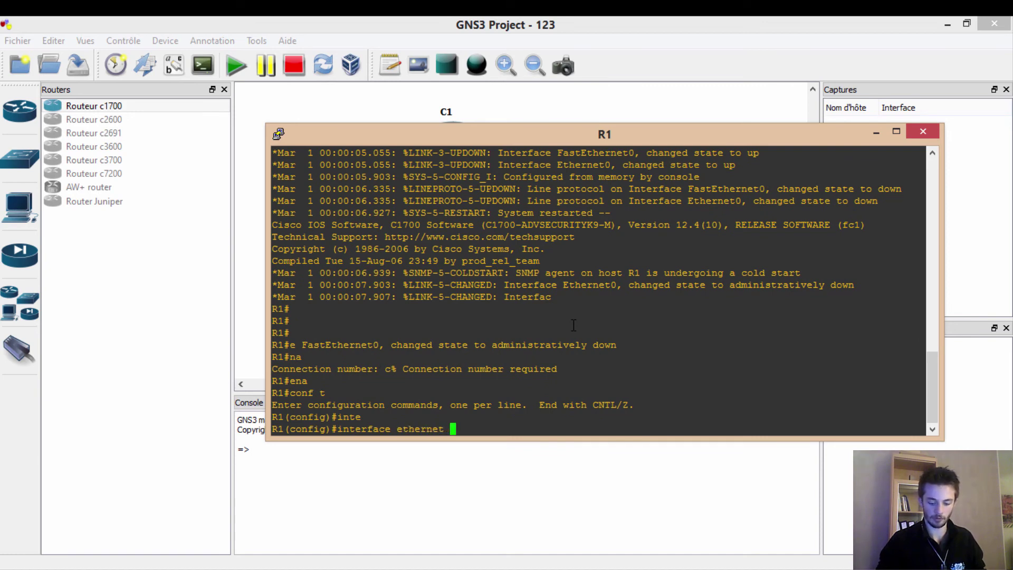
text(0)
key(Return)
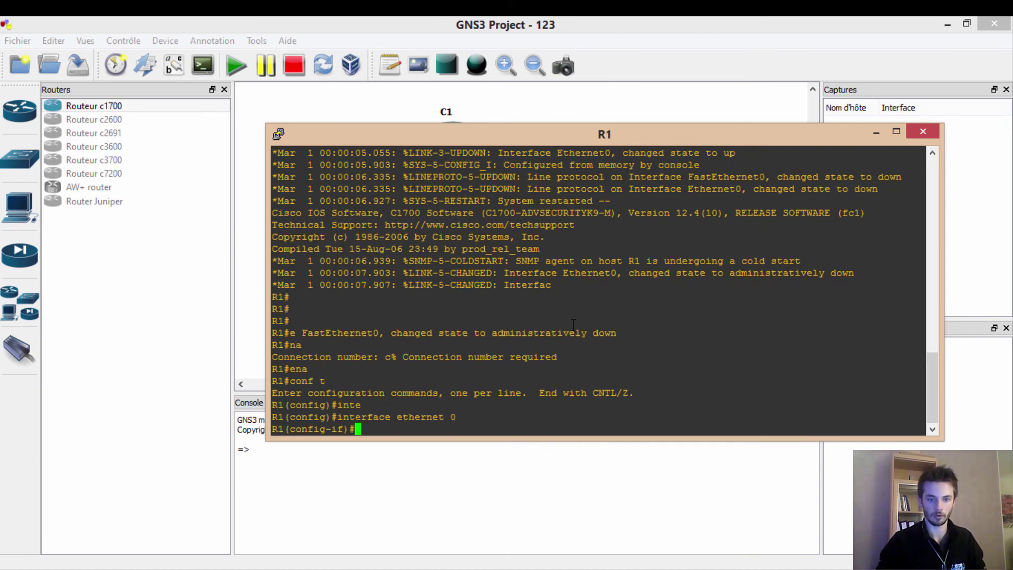
text(ip address )
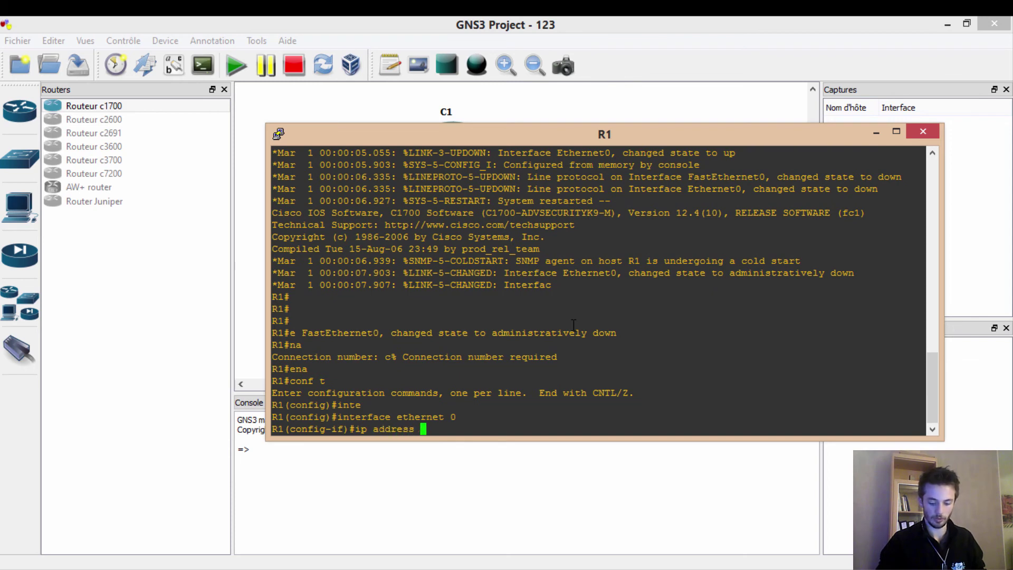
text(192.168.10)
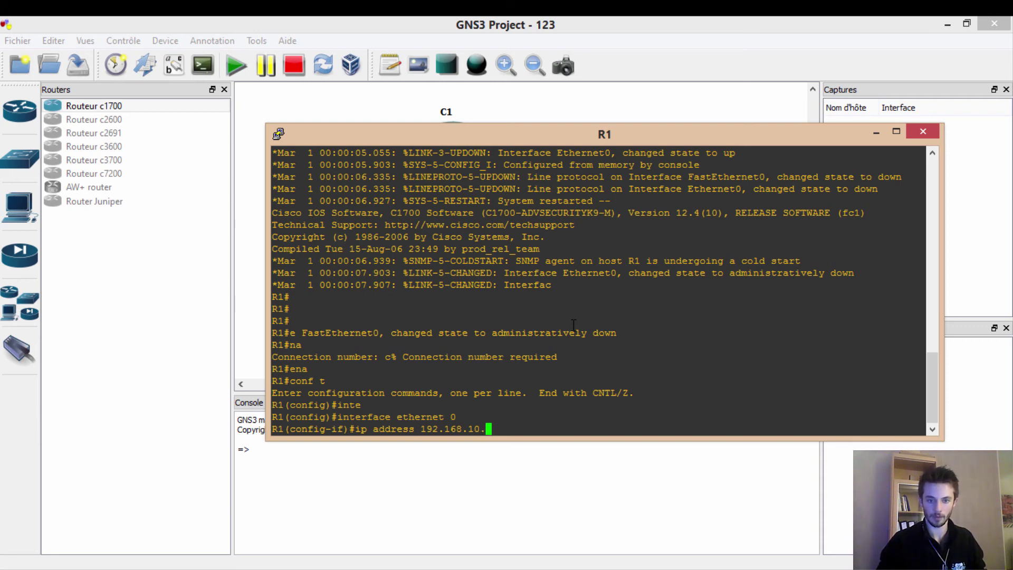
text(.254 255.255.255.)
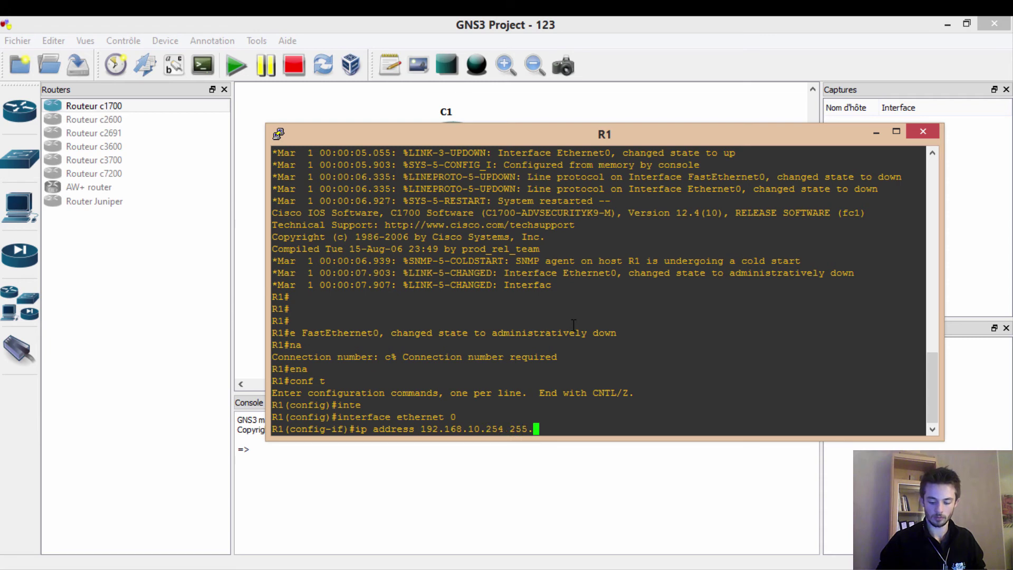
text(0)
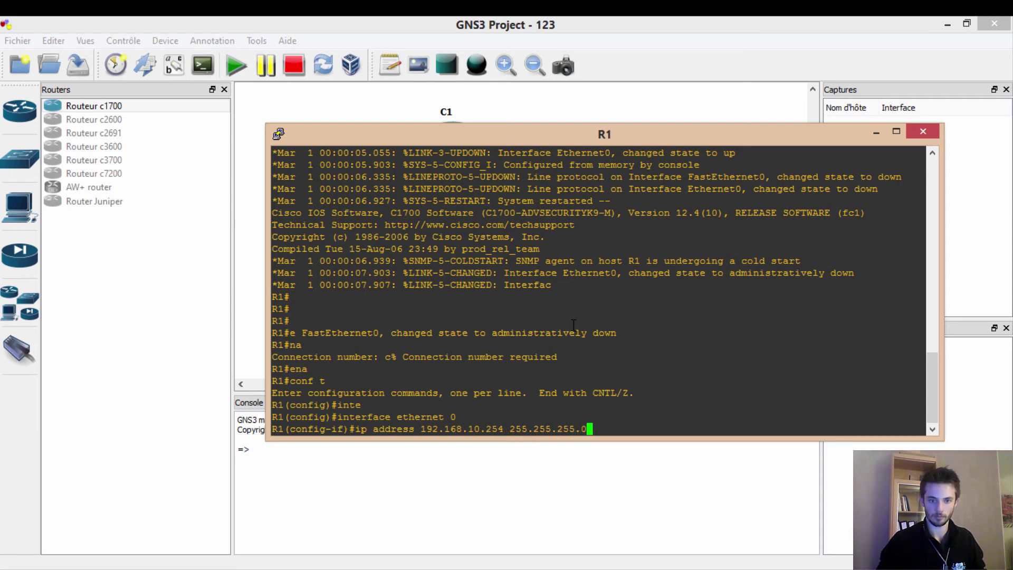
key(Return)
text(no shu)
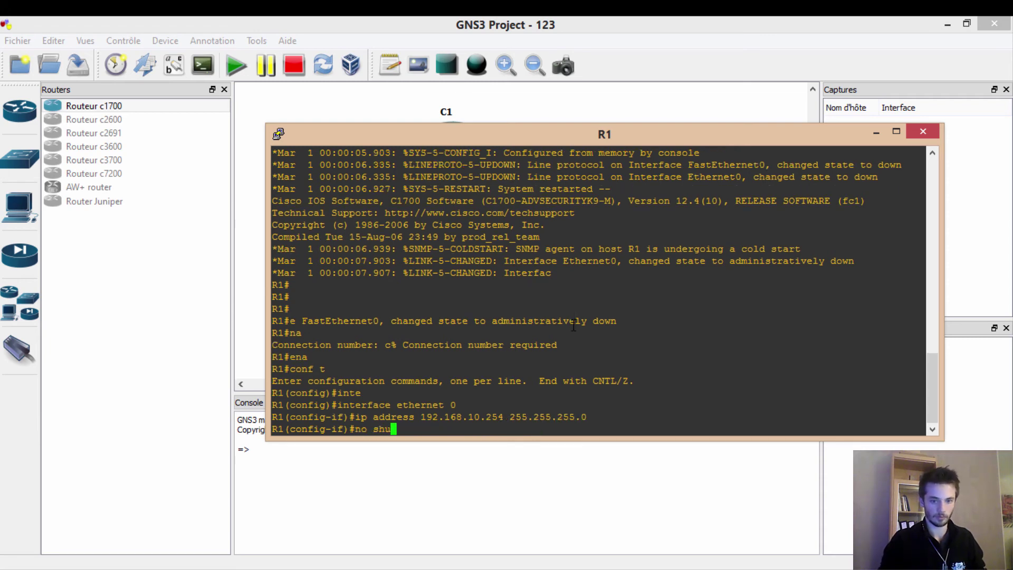
key(Return)
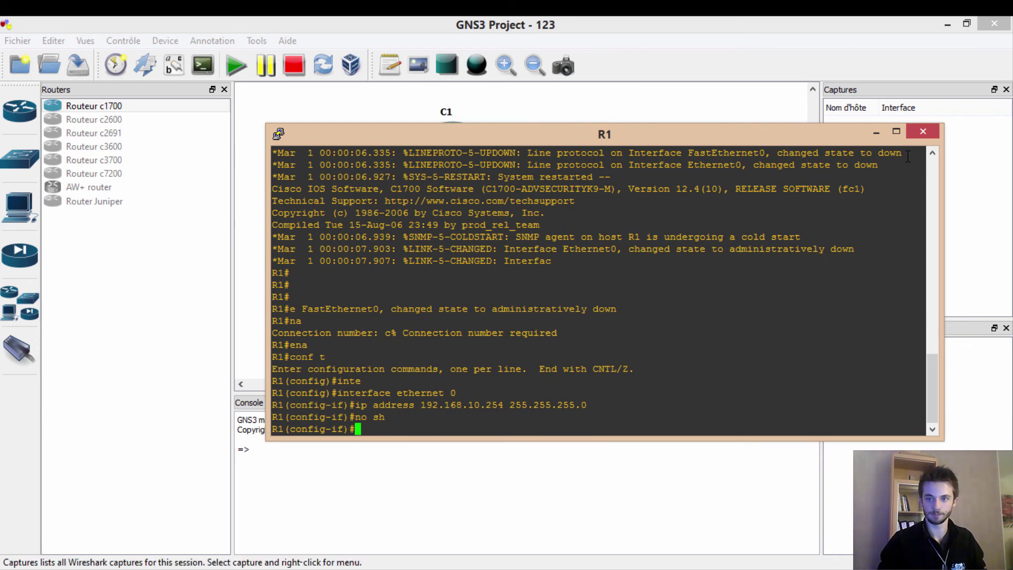
drag(823, 144, 703, 176)
- Log into the Debian 7 NGINX VM console as root
click(718, 138)
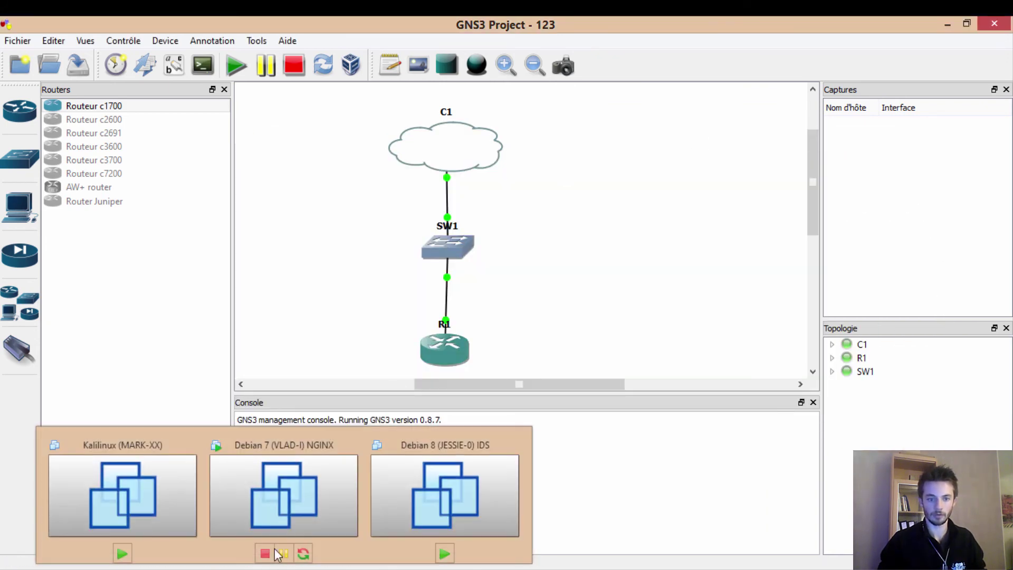
click(275, 493)
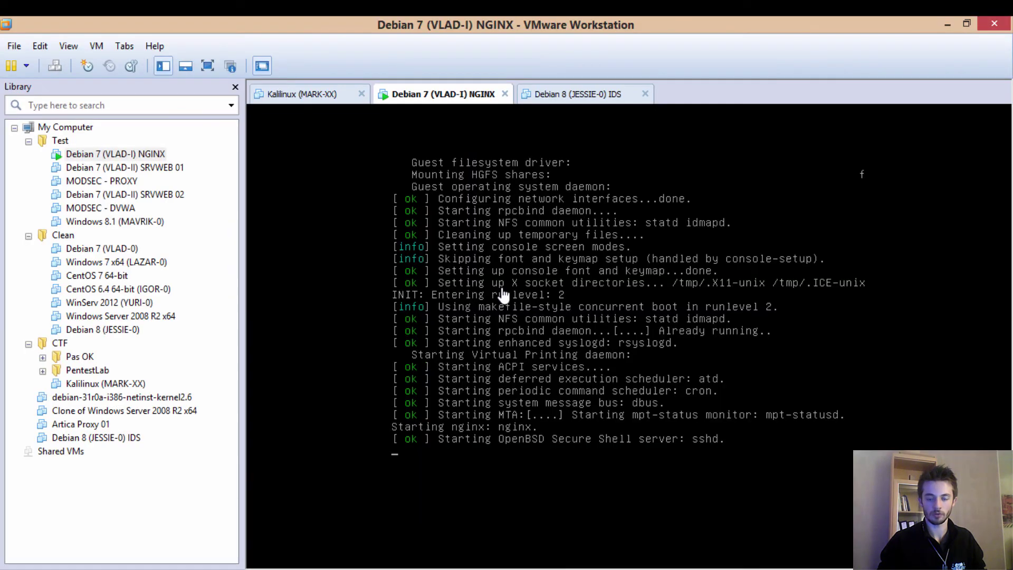
click(651, 357)
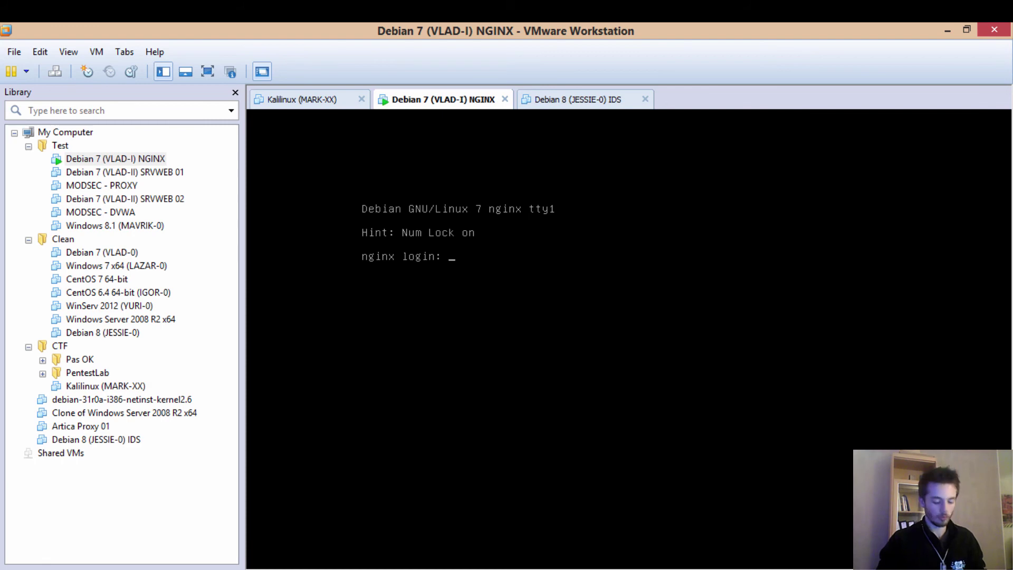
text(root)
key(Return)
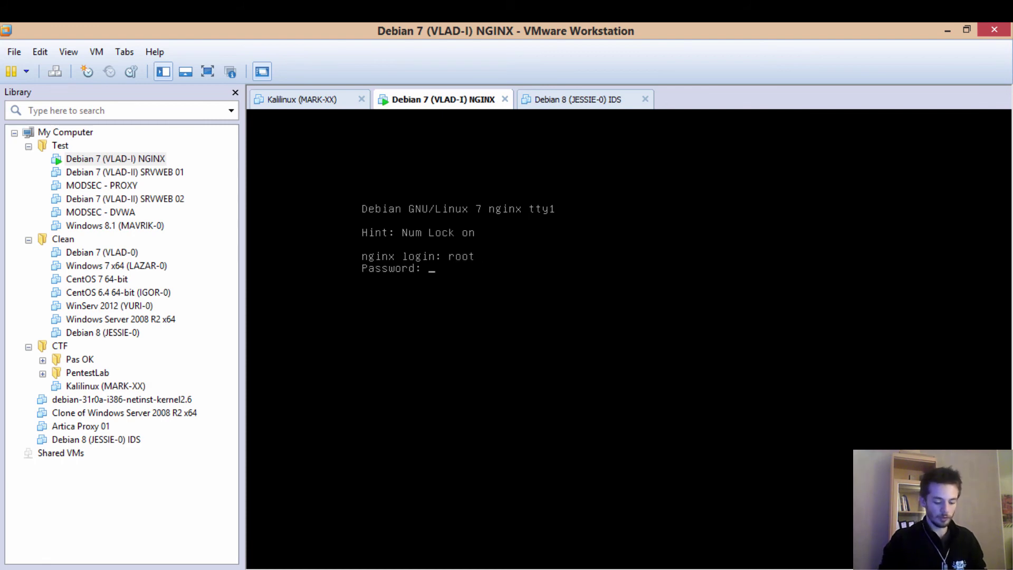
key(Return)
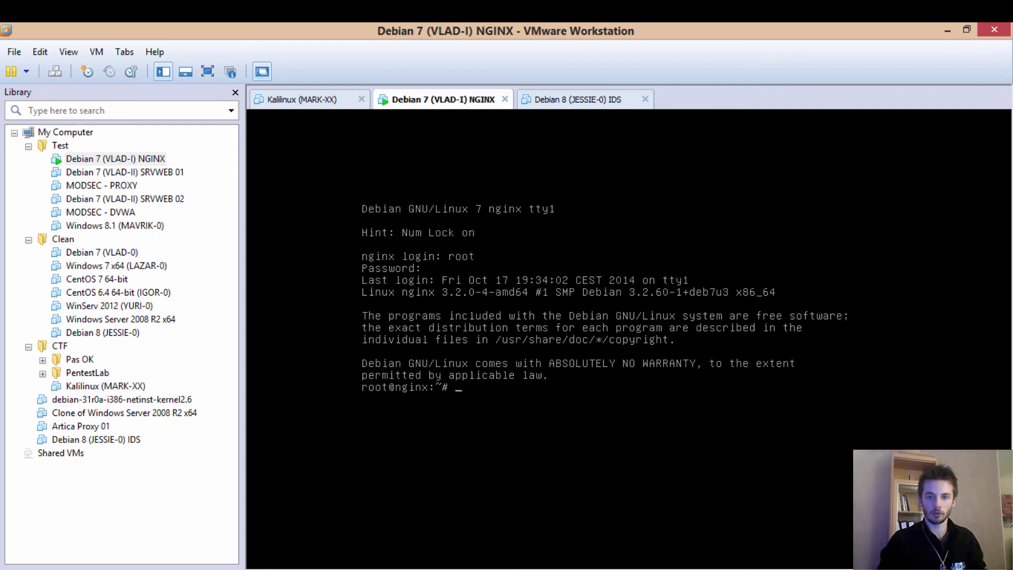
- Check in vim that /etc/network/interfaces sets eth0 to DHCP, then quit unchanged with :q!
text(vim /etc)
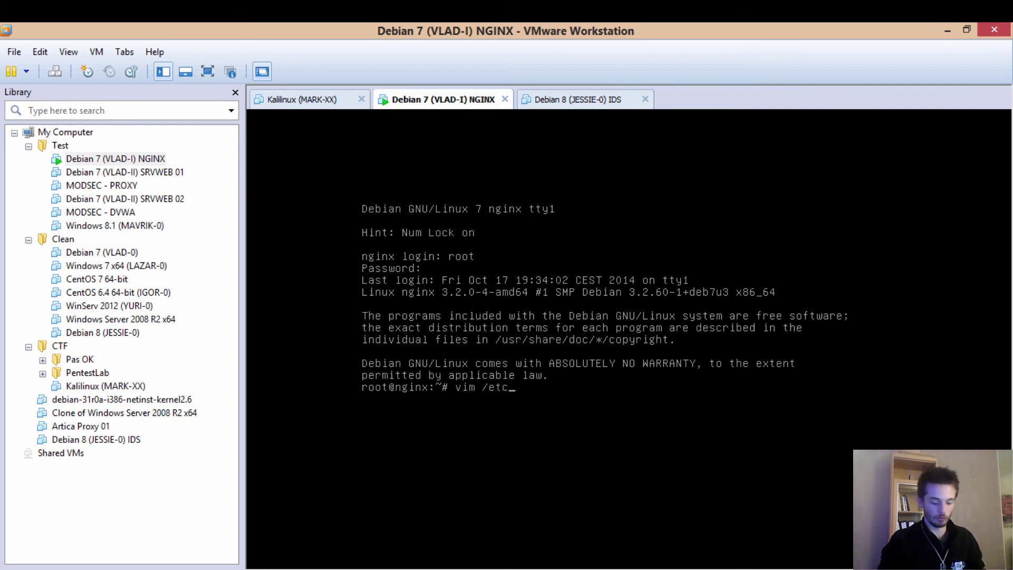
text(/network/interfaces)
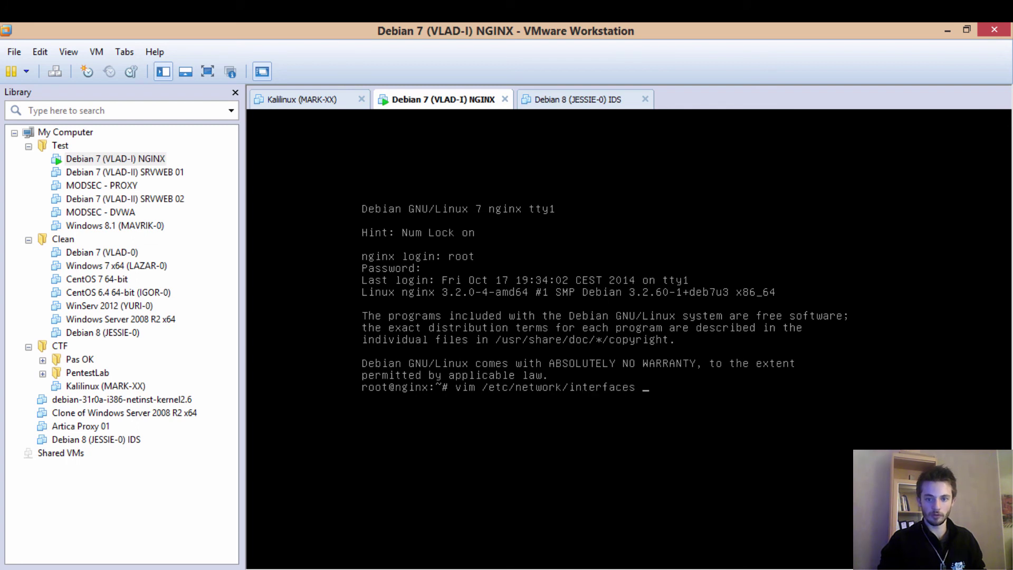
key(Return)
key(i)
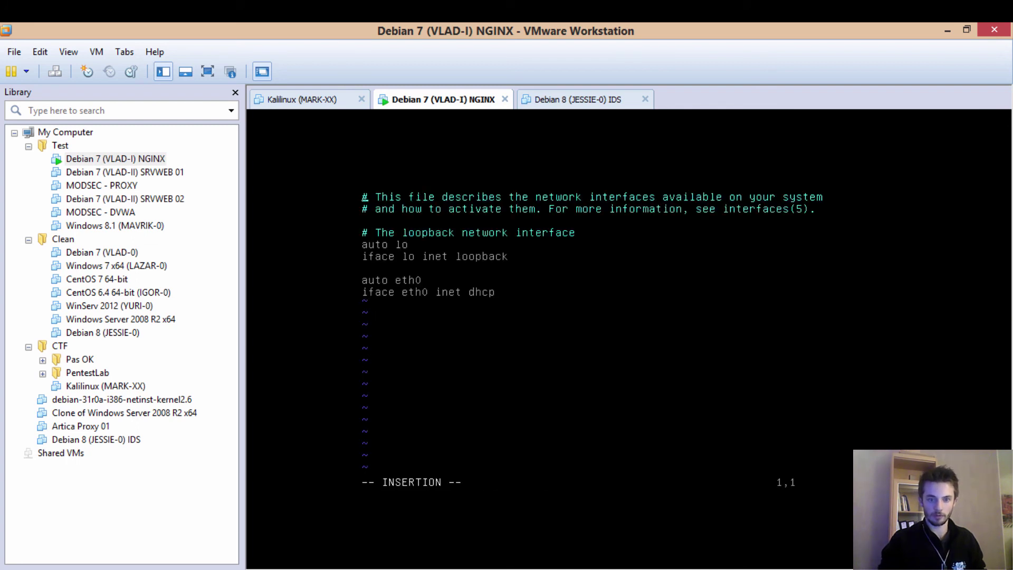
key(Down)
key(Right)
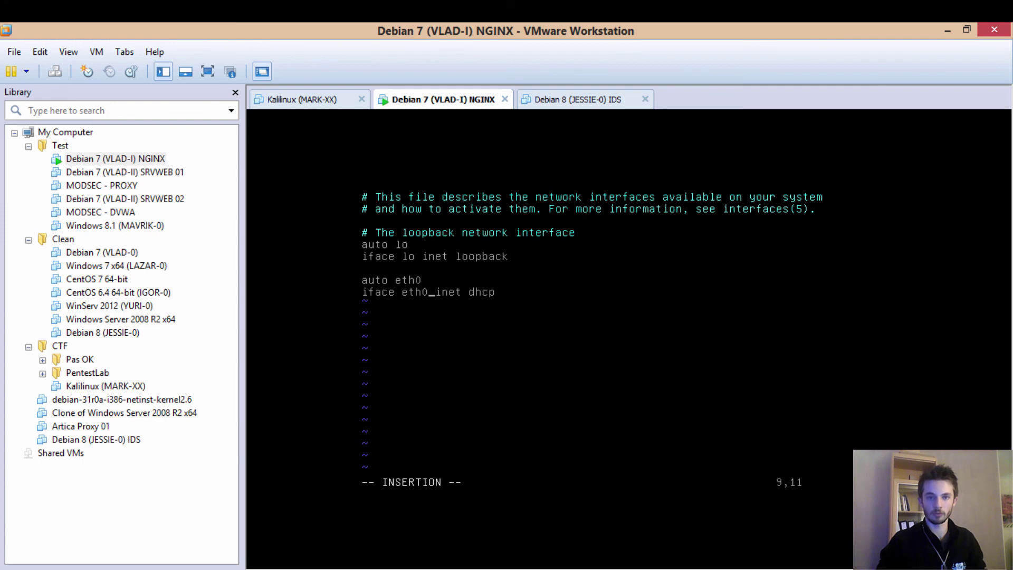
key(Right)
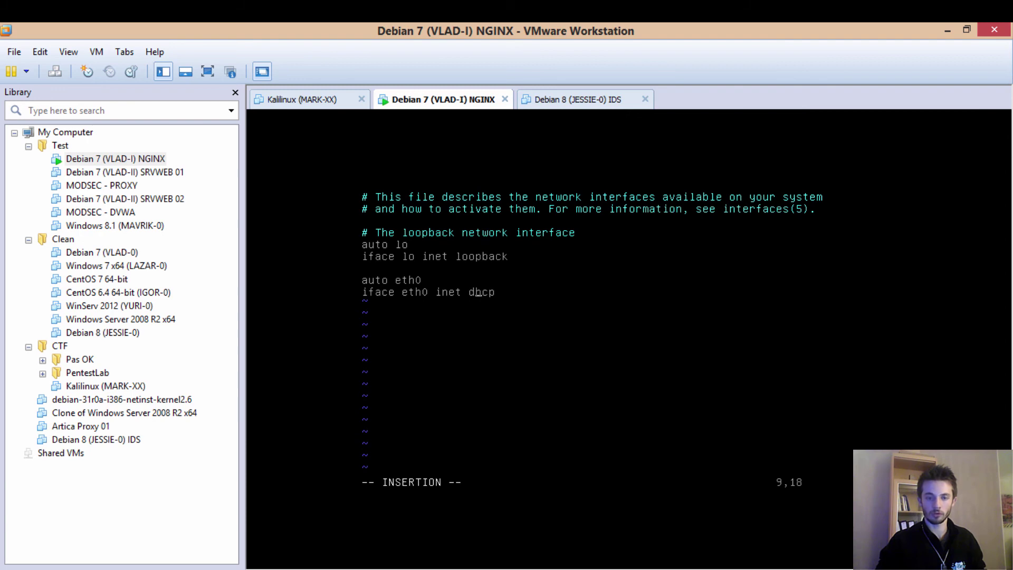
key(Escape)
text(:q!)
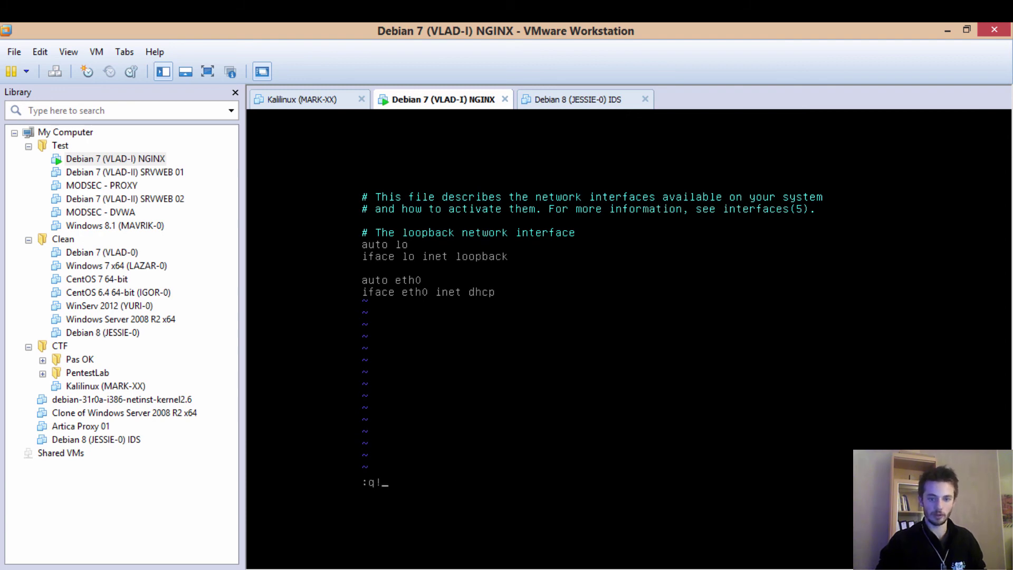
key(Return)
text(service )
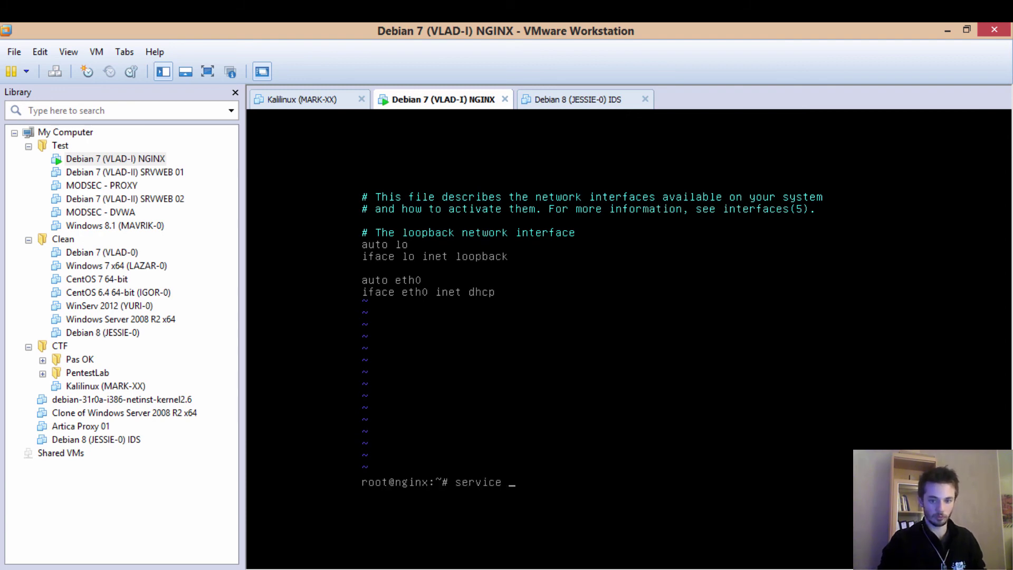
text(networking res)
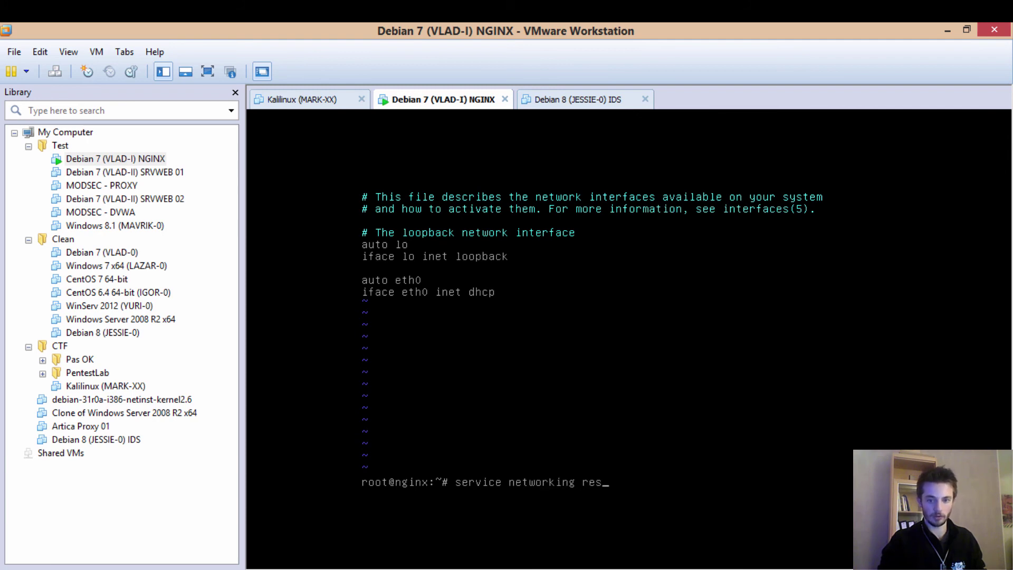
text(tart)
- Restart networking, confirm eth0 is 192.168.10.61 with ifconfig, and ping R1 at 192.168.10.254
key(Return)
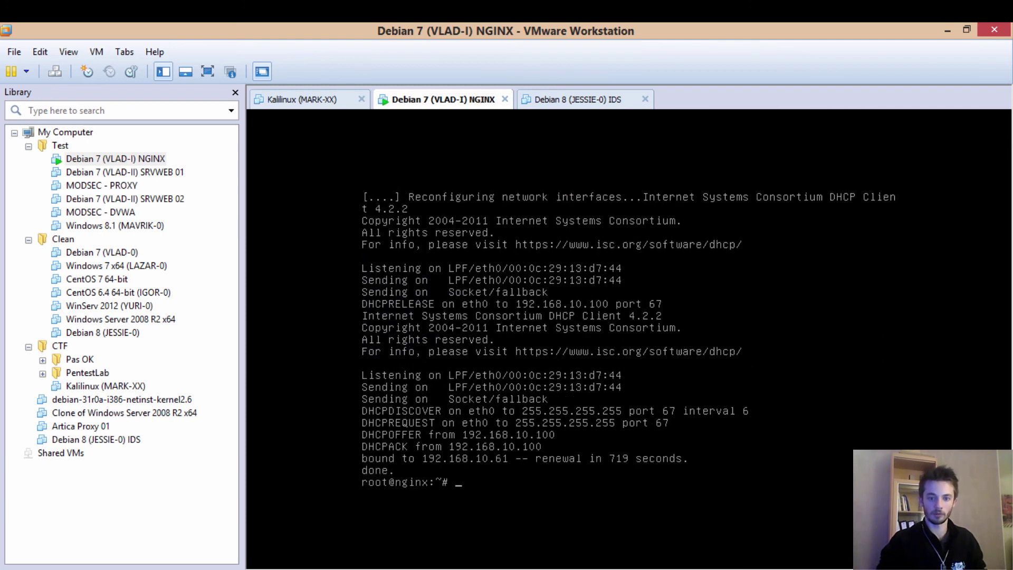
text(ifconfig)
key(Return)
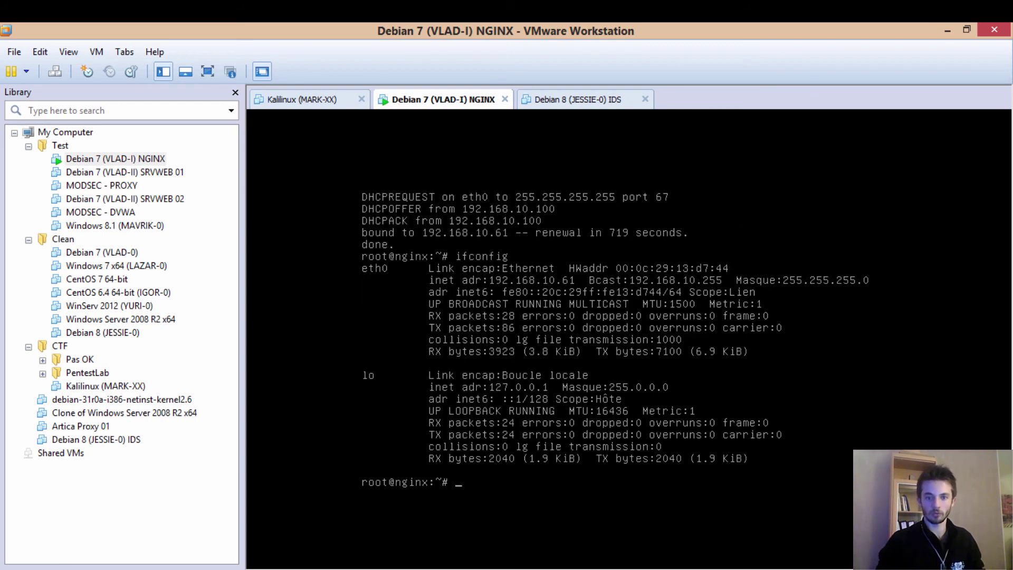
text(p)
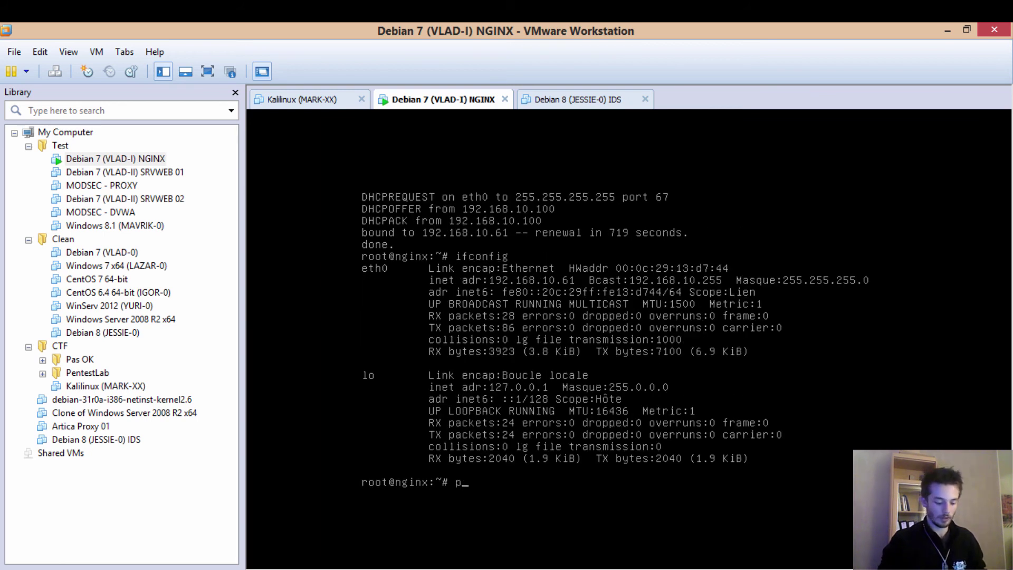
text(ing 192.168)
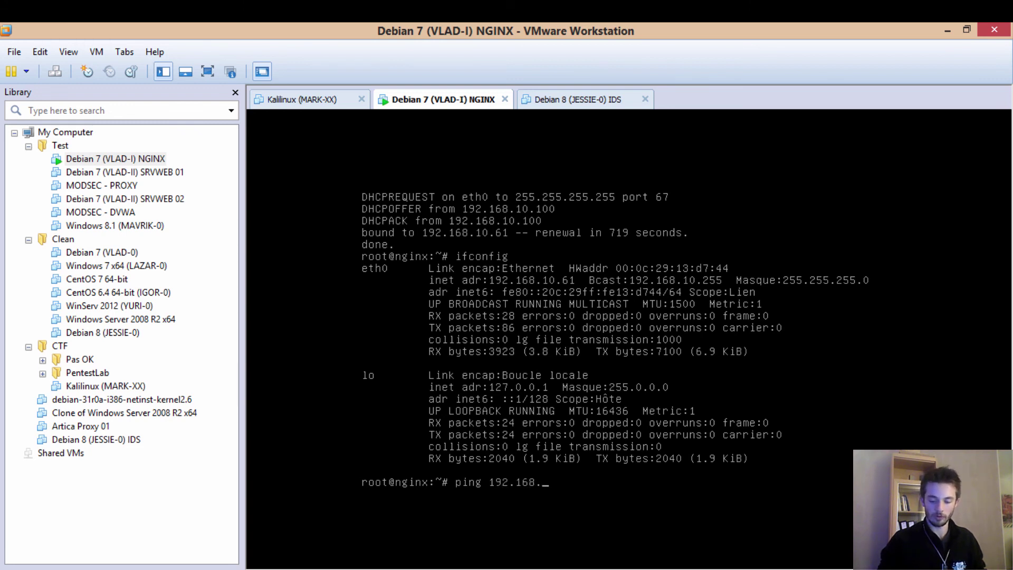
text(.10.254)
key(Return)
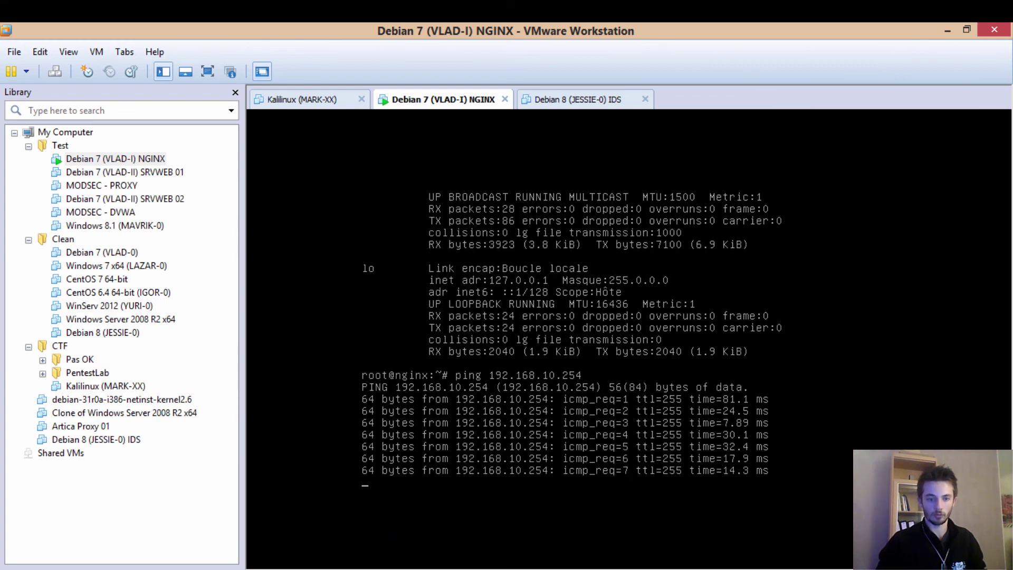
- In R1's console, exit twice back to privileged mode and ping 192.168.10.61 successfully
click(326, 569)
text(exit)
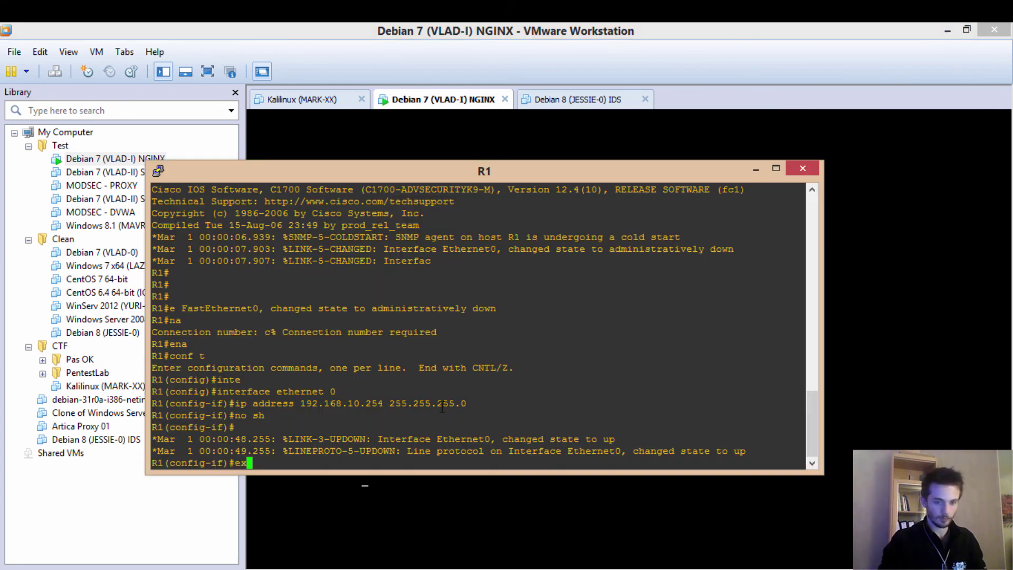
key(Return)
text(exit)
key(Return)
text(ping)
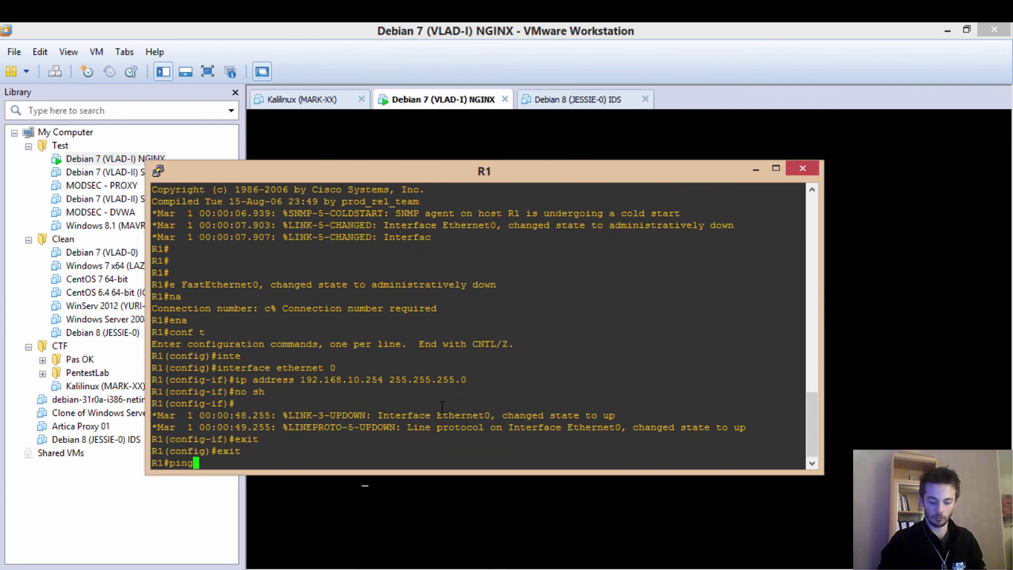
text( 192.168.10)
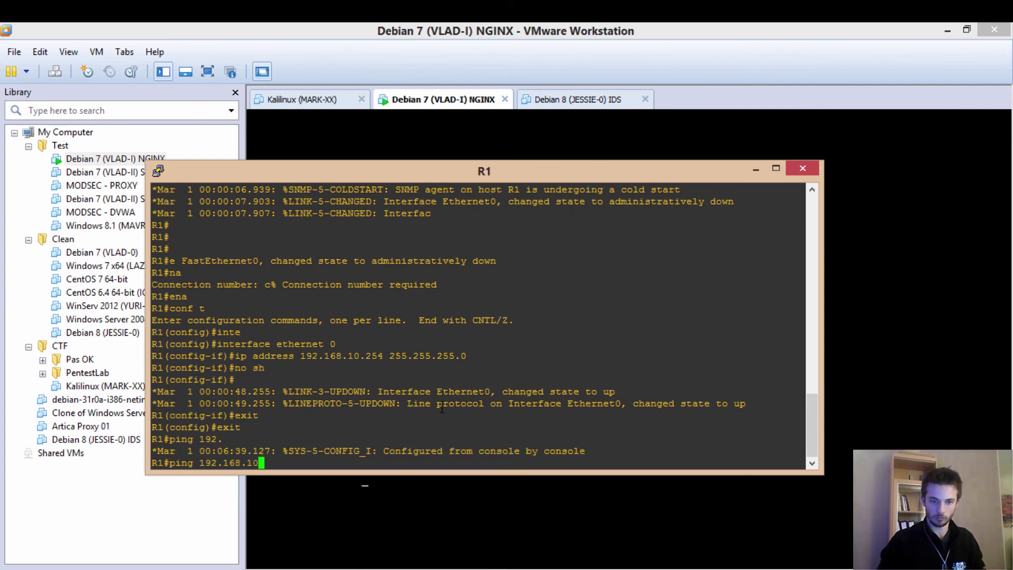
text(.2)
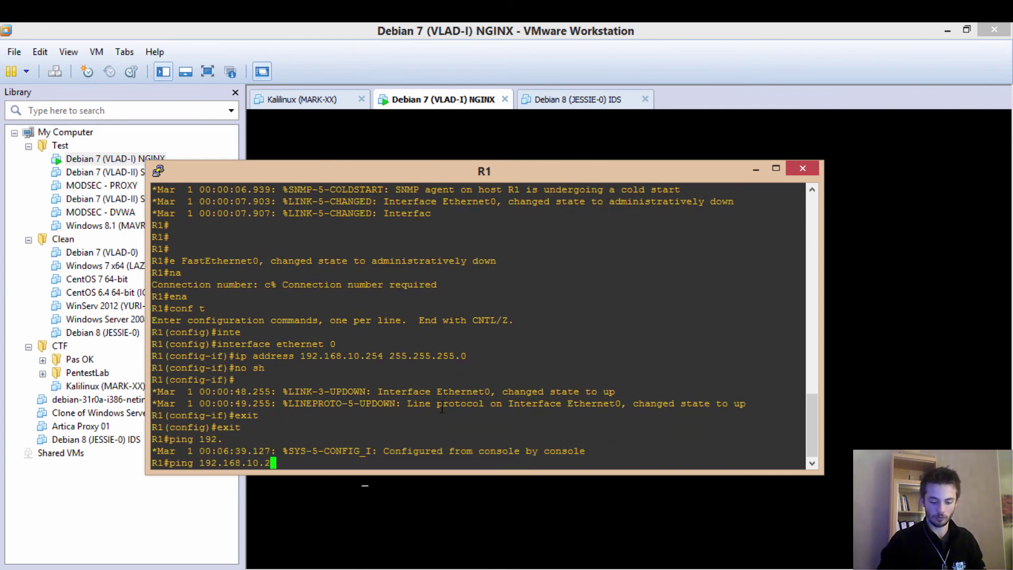
key(BackSpace)
text(61)
key(Return)
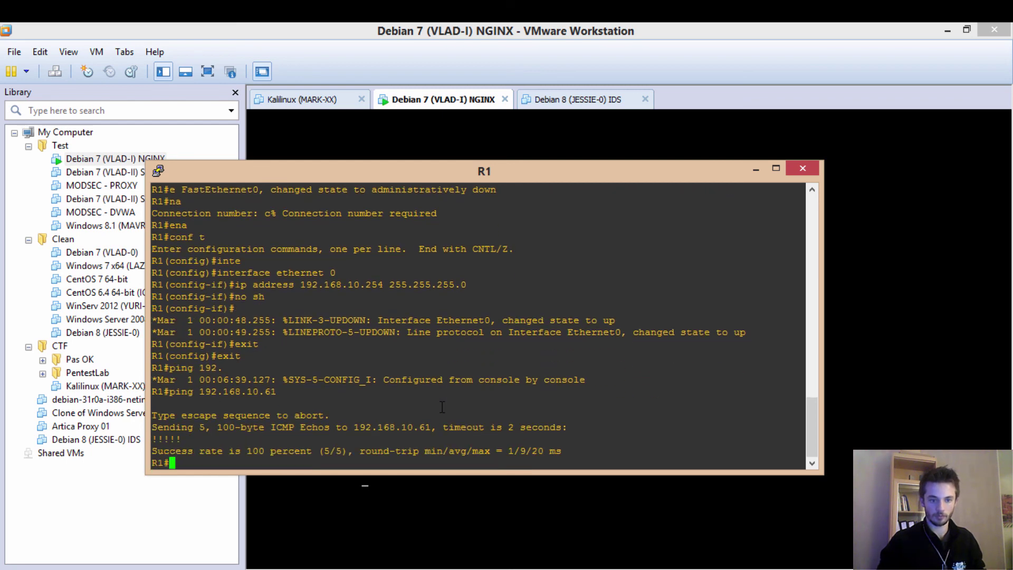